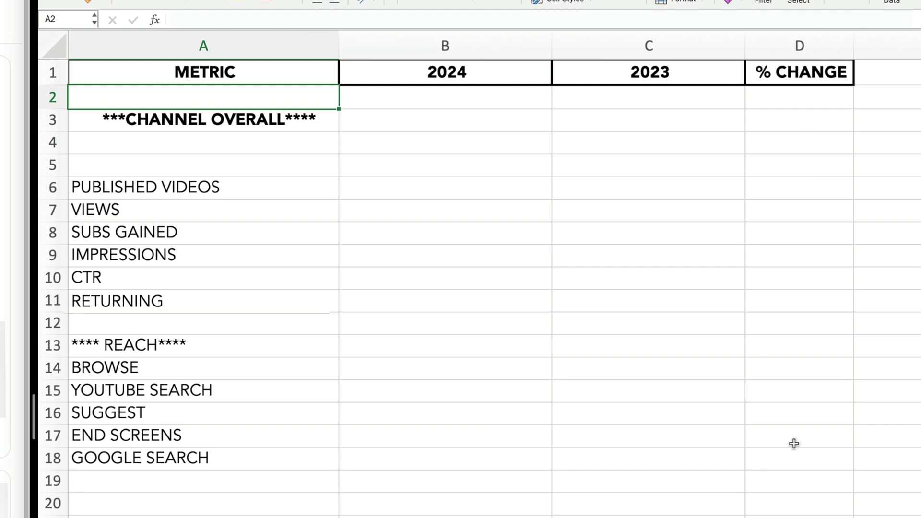
Open the expanded channel views report in YouTube Studio analytics for the last 90 days, compared with the same period in 2023.
left_click(200, 190)
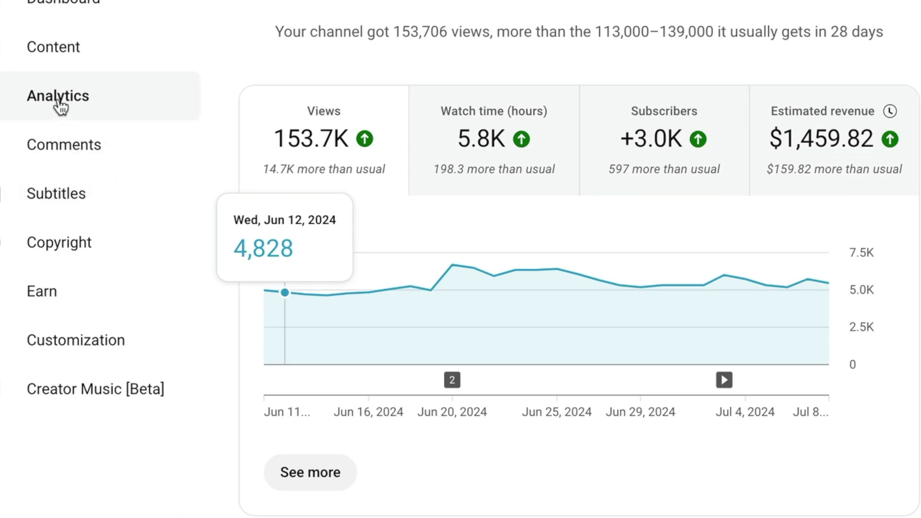
mouse_move(317, 132)
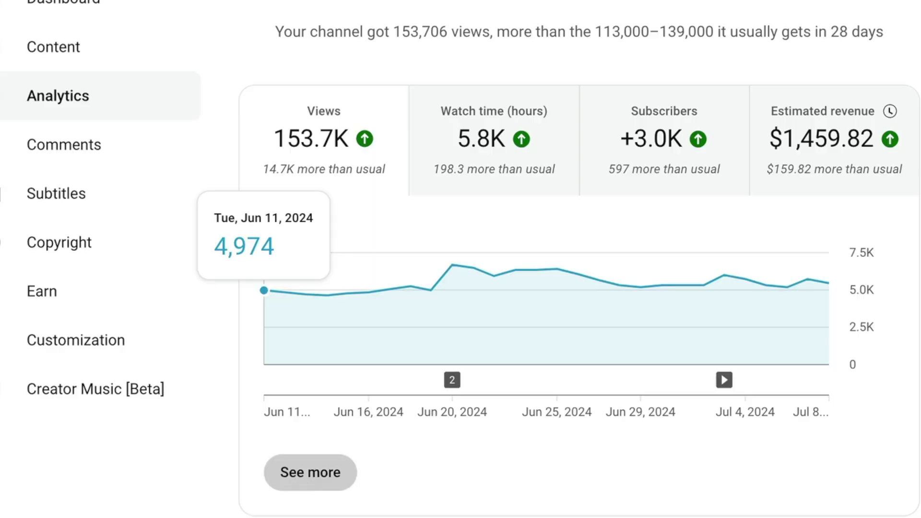
left_click(297, 489)
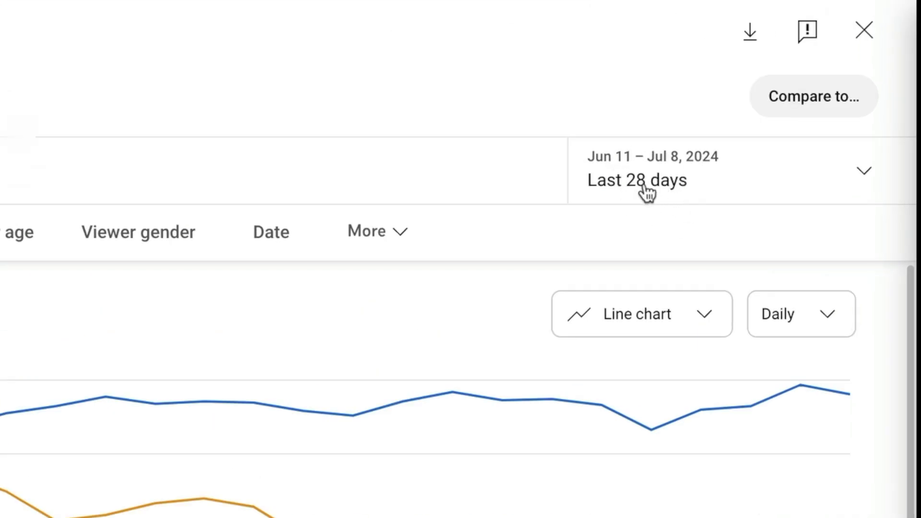
left_click(645, 173)
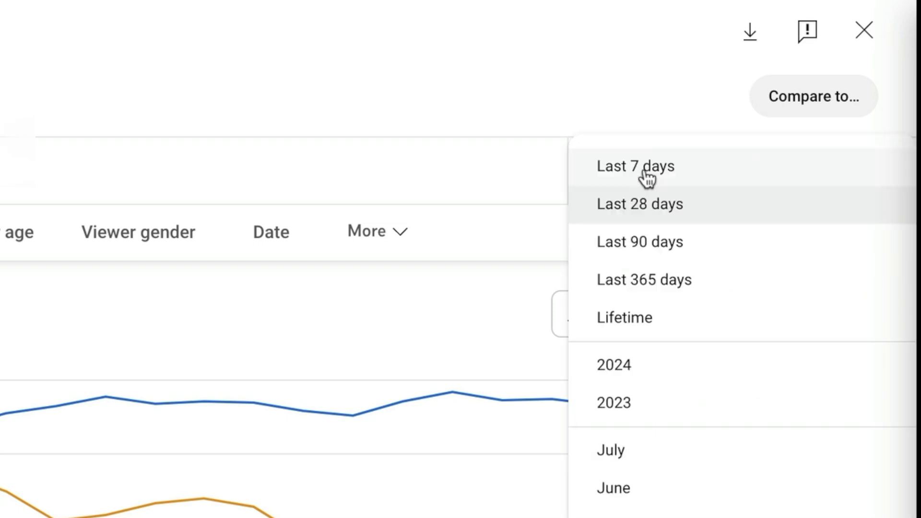
left_click(603, 249)
left_click(793, 98)
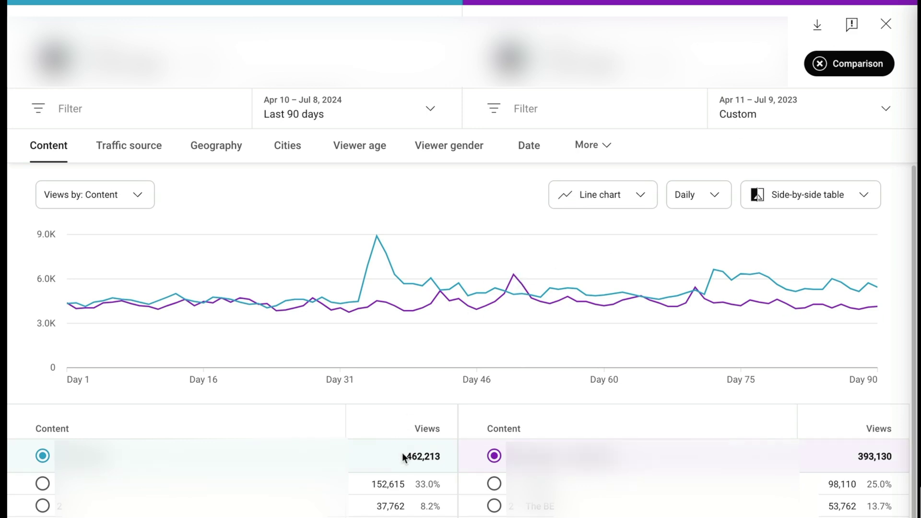
Copy the total views for Apr 10 – Jul 8, 2024 into the VIEWS row of the 2024 column, cell B7, in the Excel audit sheet.
left_click_drag(406, 455, 442, 456)
key("super+c")
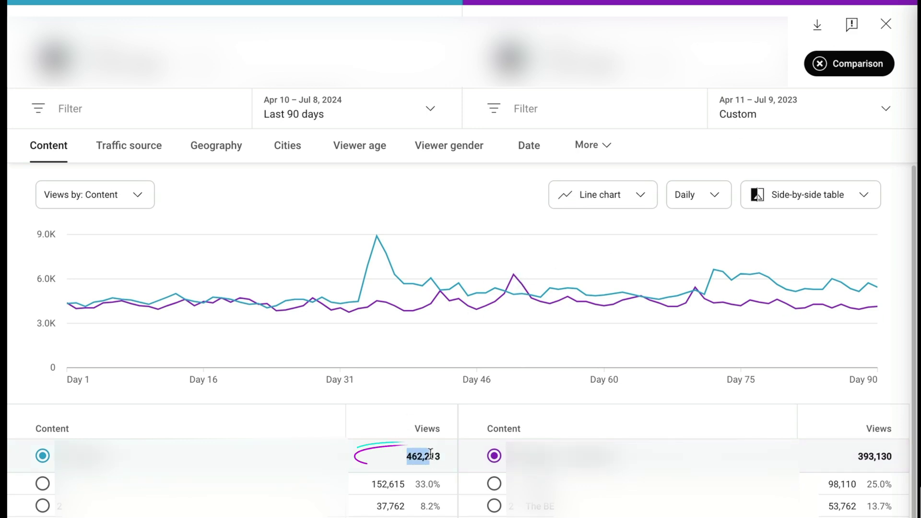
mouse_move(416, 417)
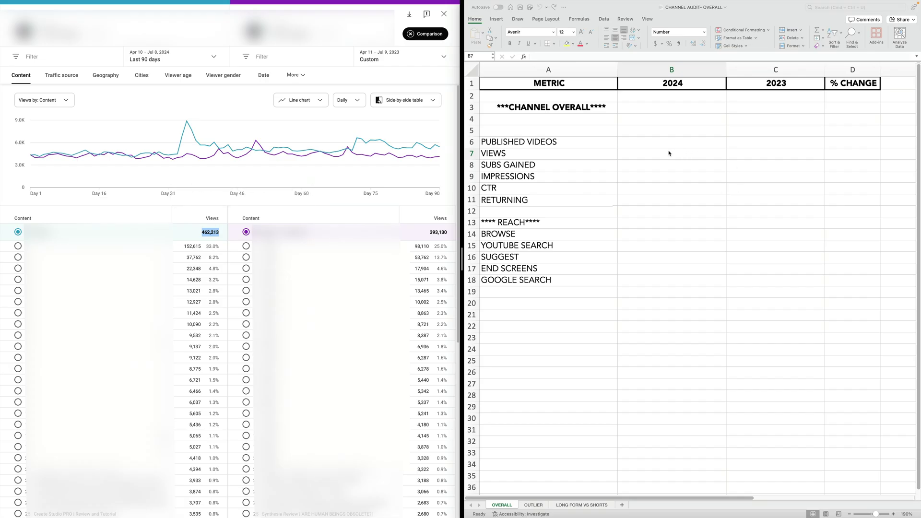
left_click(668, 153)
key("super+v")
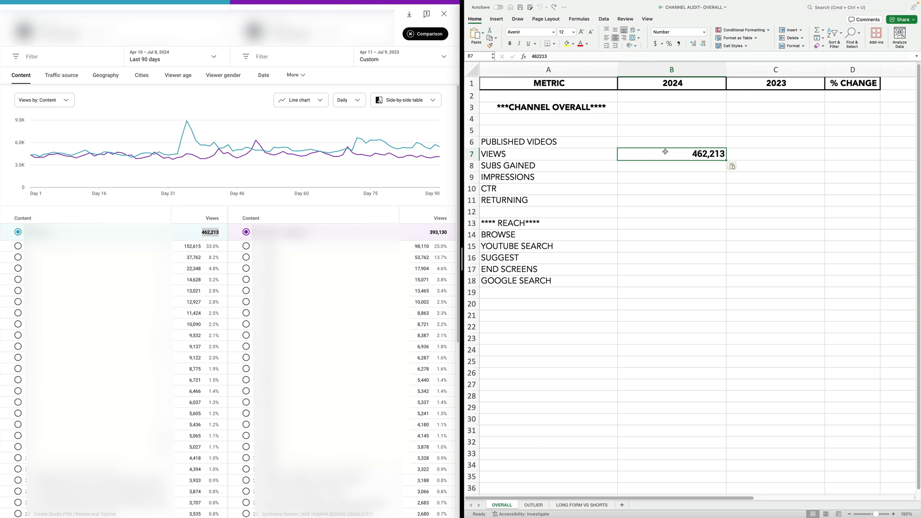
Copy the total views for Apr 11 – Jul 9, 2023 into the VIEWS row of the 2023 column, cell C7.
double_click(438, 232)
key("super+c")
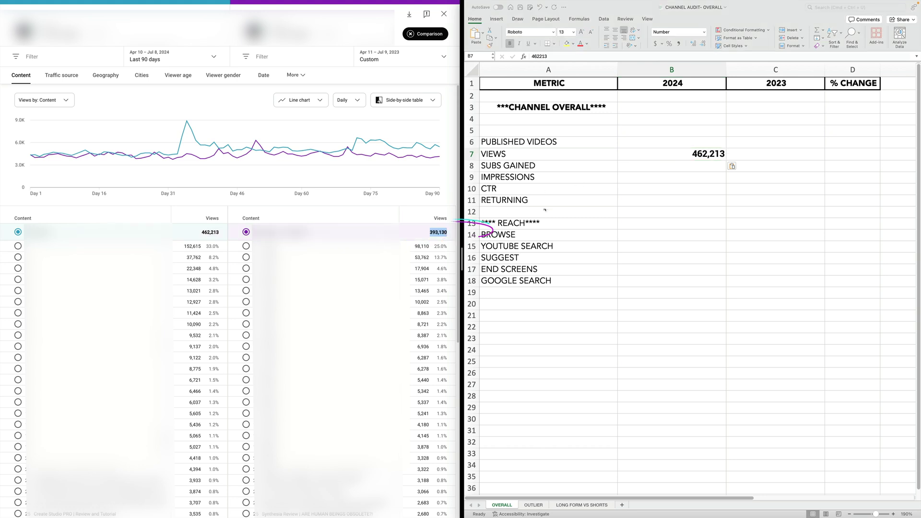
left_click(764, 154)
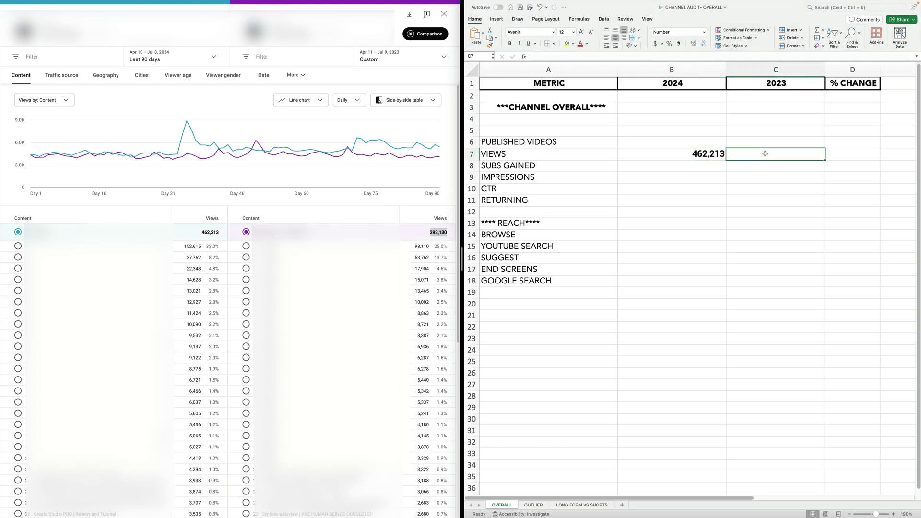
key("super+v")
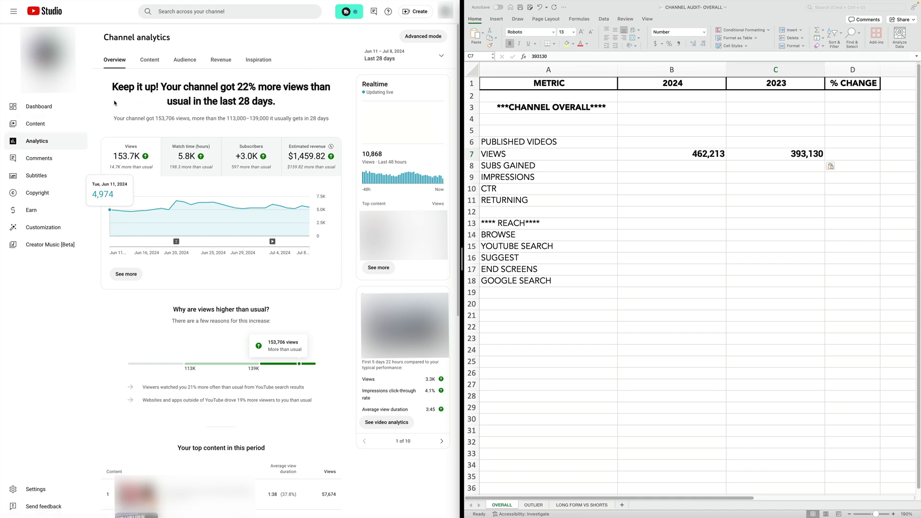
In the YouTube Studio channel content list, select all videos published from Apr 15 to Jul 3, 2024 to count them.
left_click(36, 128)
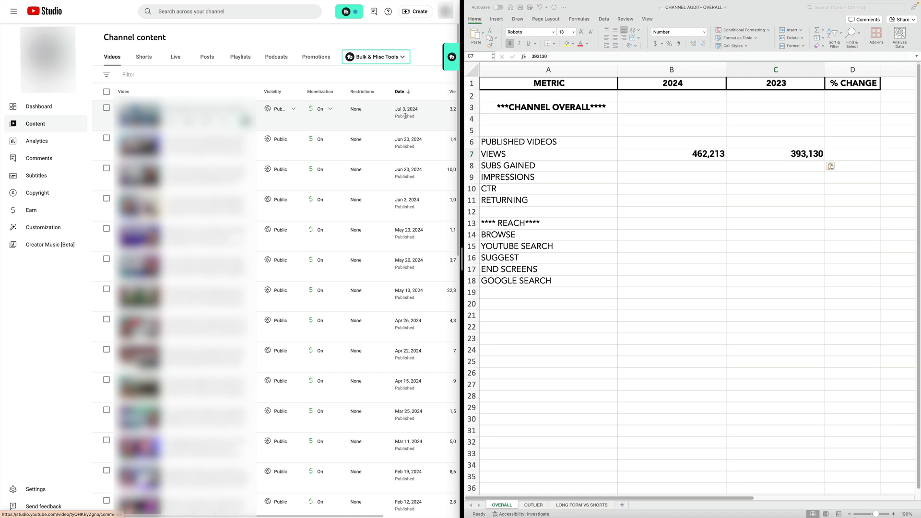
left_click(106, 107)
left_click(107, 160)
left_click(107, 191)
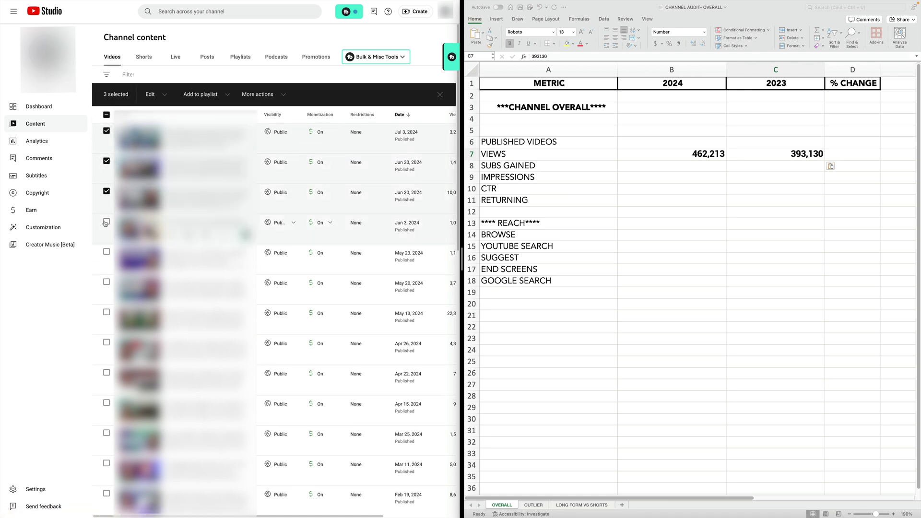
left_click(106, 251)
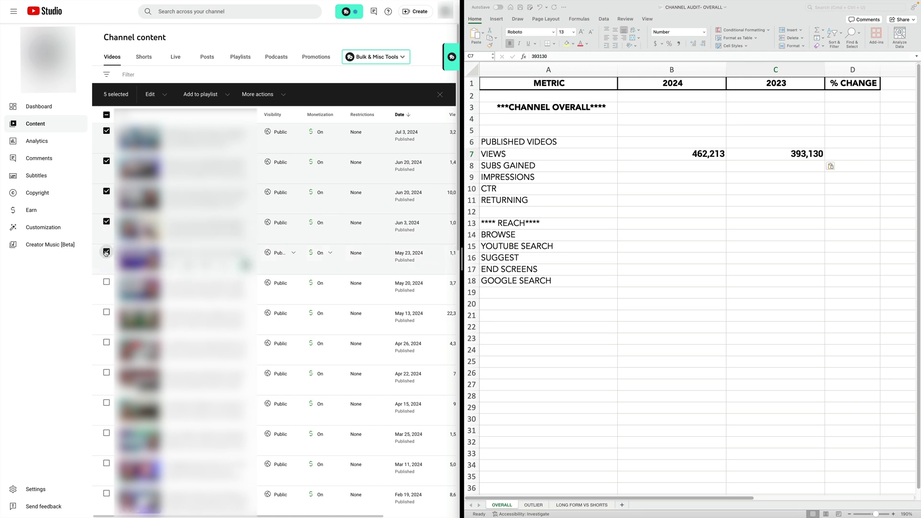
left_click(107, 281)
left_click(107, 312)
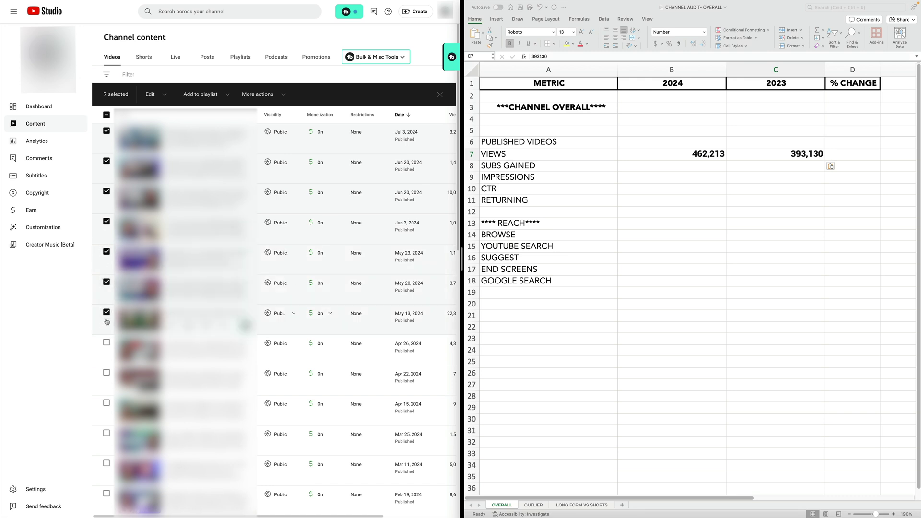
left_click(106, 342)
left_click(106, 373)
left_click(106, 403)
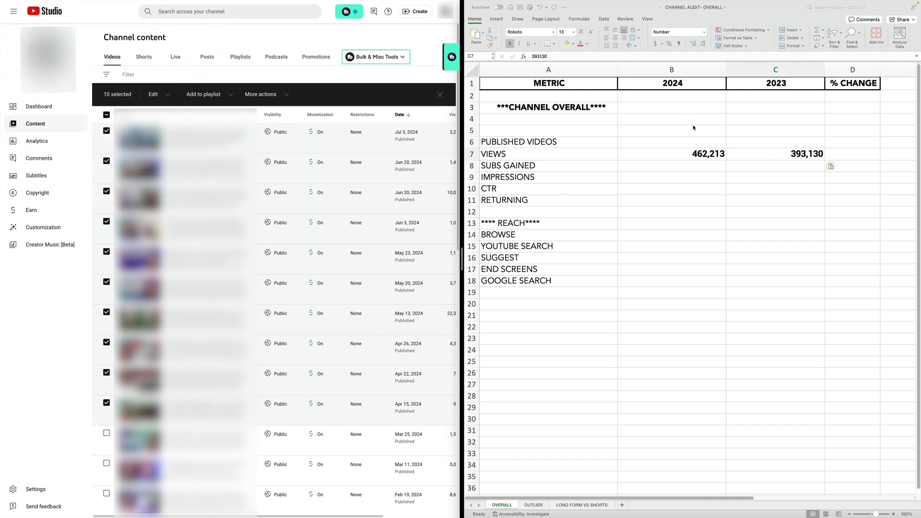
Enter 10 as the 2024 value for PUBLISHED VIDEOS in cell B6 of the Excel sheet.
left_click(695, 140)
left_click(693, 139)
type("10")
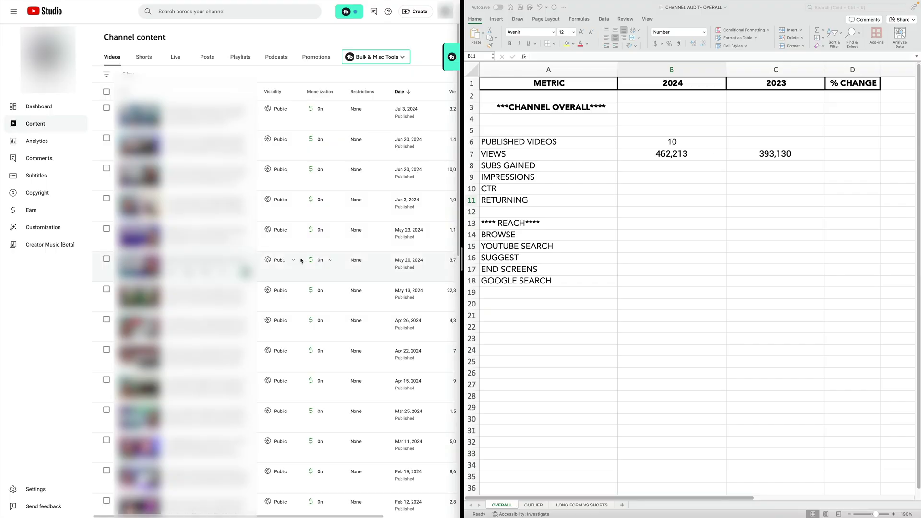
Find the 2023 uploads in the content list and select the public videos published from Apr 17 to Jun 28, 2023, skipping the unlisted one.
scroll(307, 261, "down", 10)
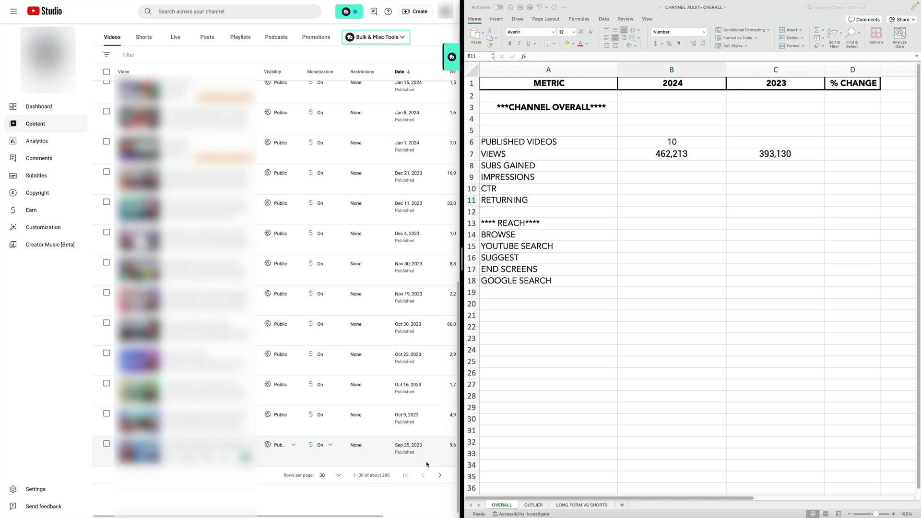
left_click(440, 475)
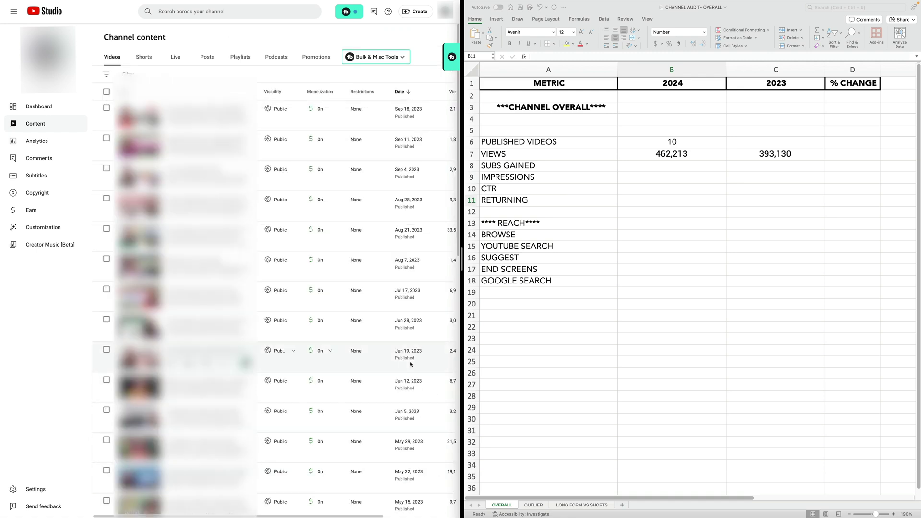
scroll(349, 327, "down", 6)
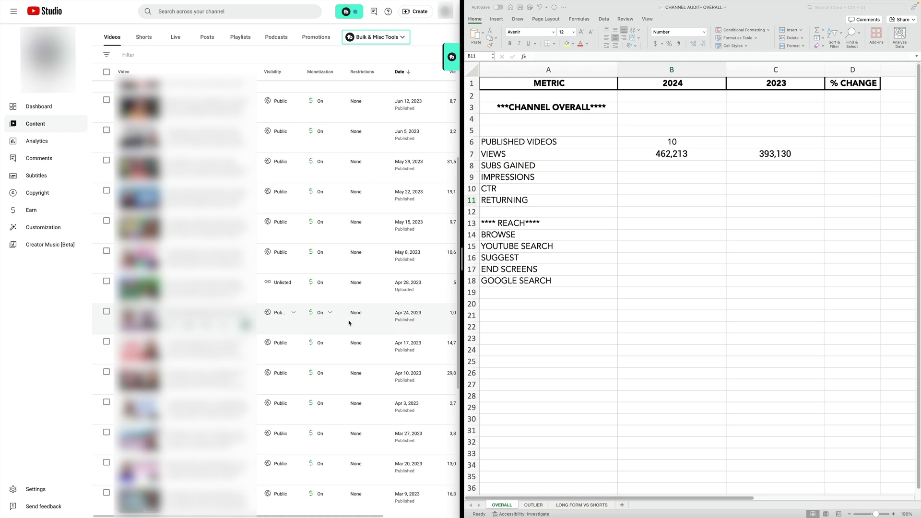
scroll(349, 322, "up", 3)
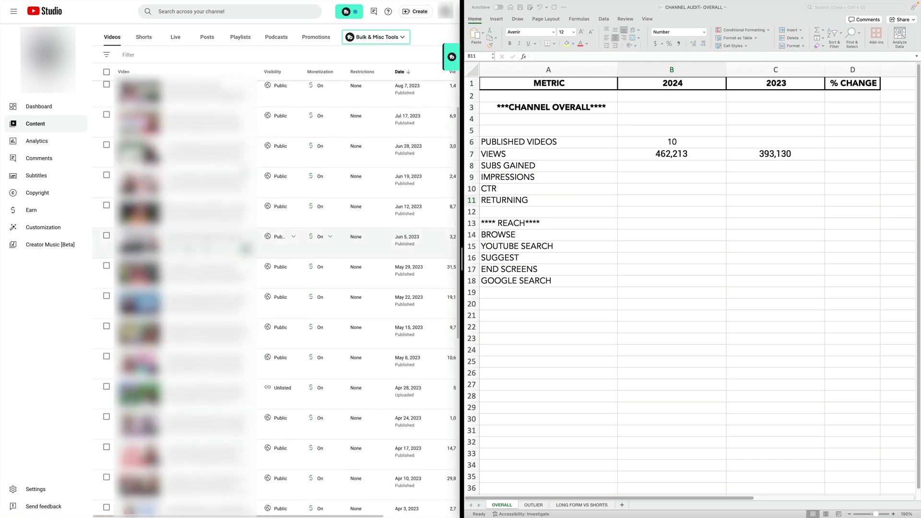
scroll(276, 298, "up", 1)
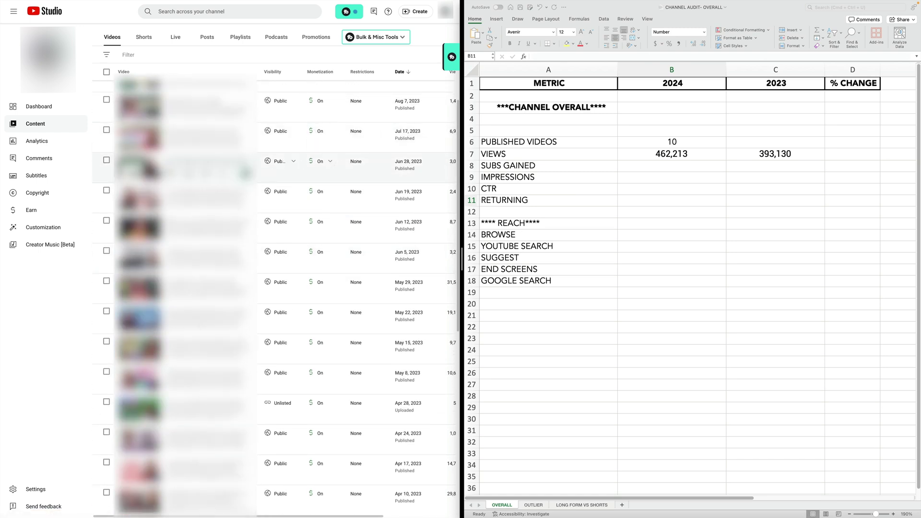
left_click(107, 160)
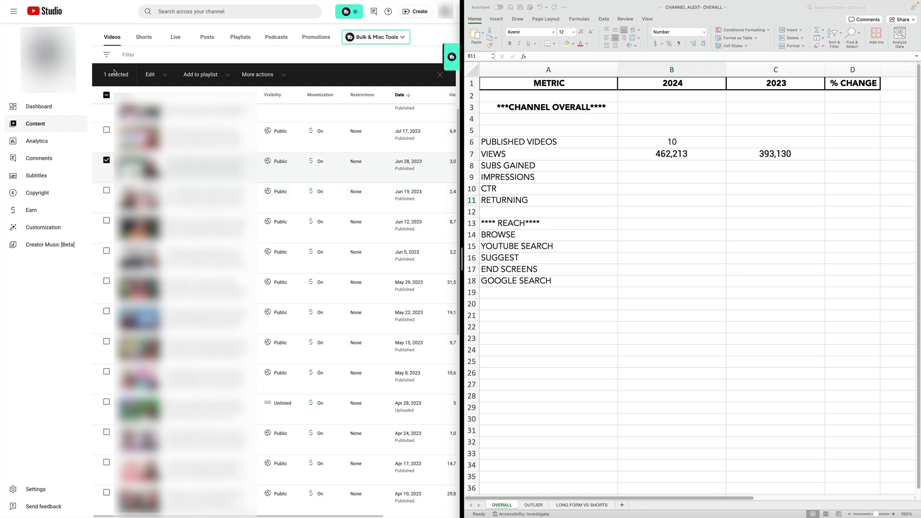
left_click(106, 190)
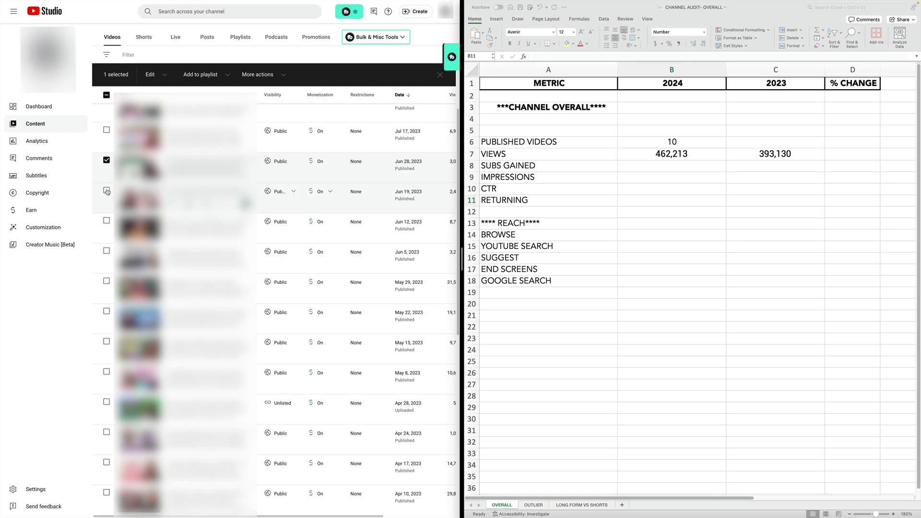
left_click(107, 220)
left_click(106, 250)
left_click(106, 311)
left_click(106, 341)
left_click(106, 371)
scroll(103, 403, "down", 1)
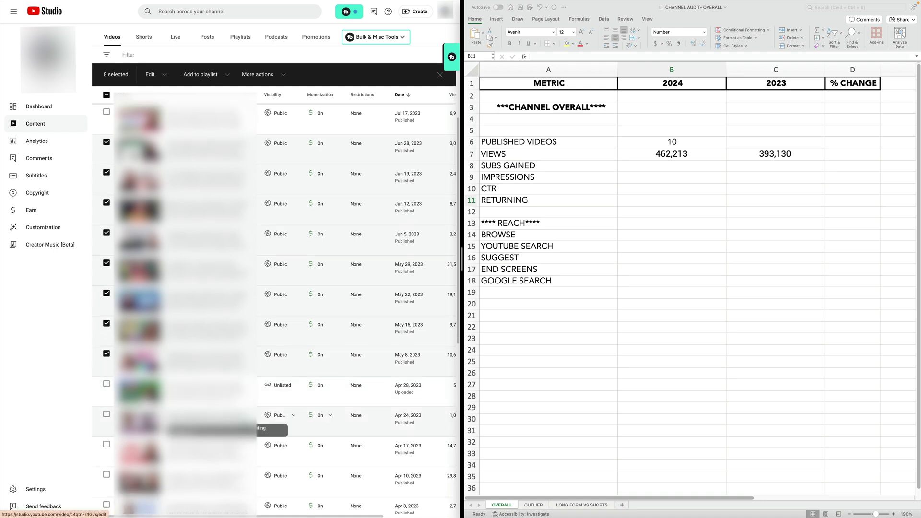
left_click(106, 413)
left_click(106, 444)
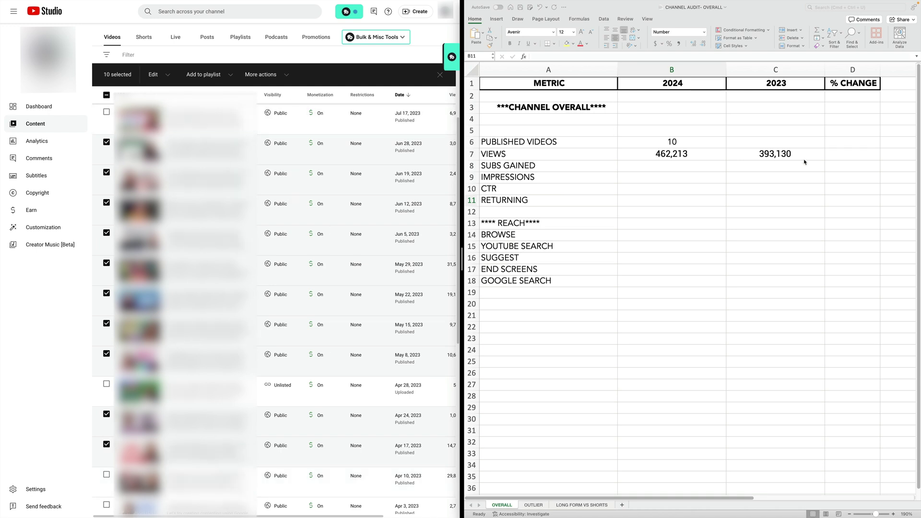
Enter 10 as the 2023 value for PUBLISHED VIDEOS in cell C6 and clear the video selection in YouTube Studio.
double_click(764, 142)
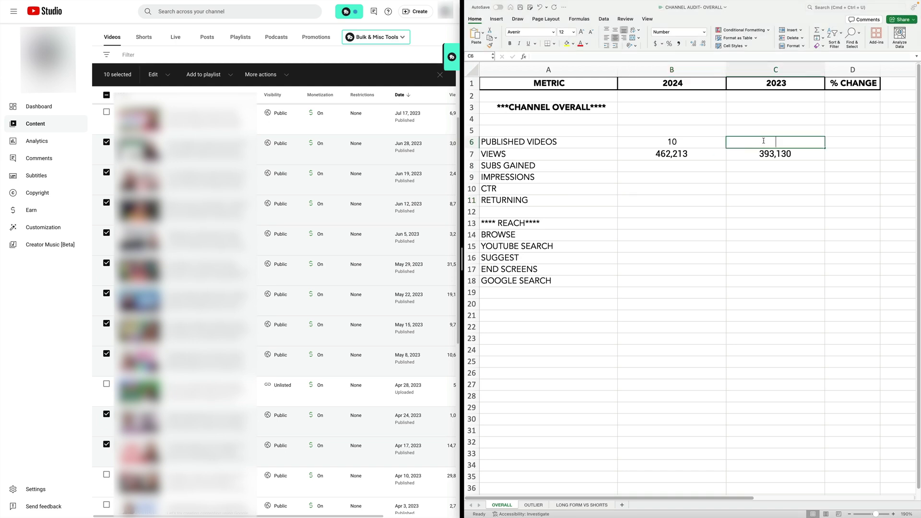
key("Return")
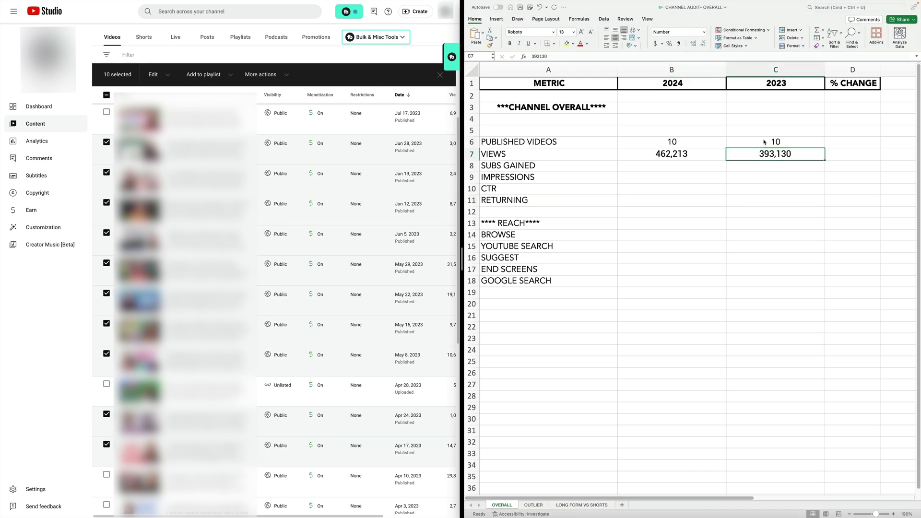
left_click(440, 75)
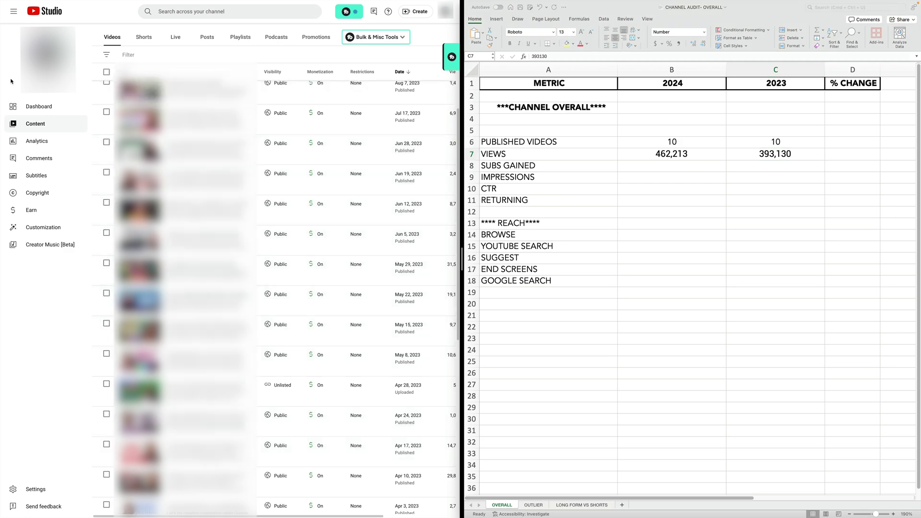
In YouTube Studio analytics, open the detailed subscribers report for the last 90 days and compare it year-over-year.
left_click(46, 140)
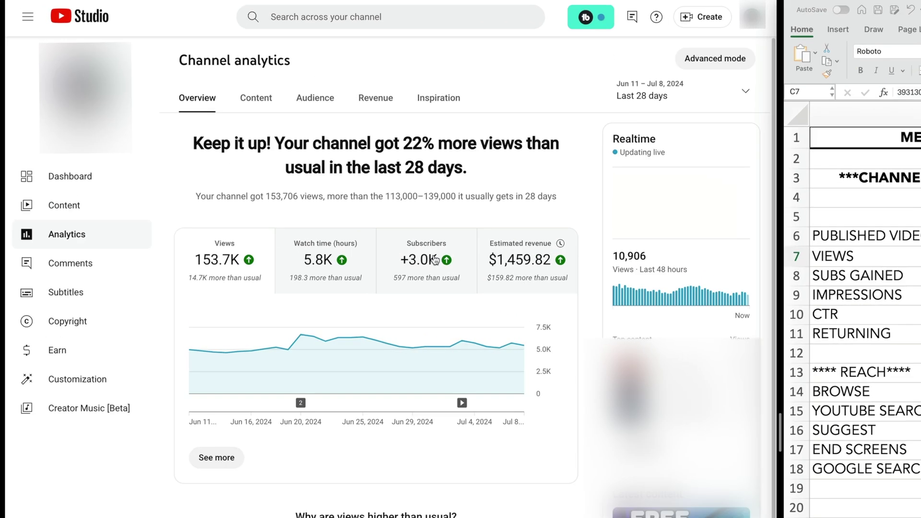
mouse_move(250, 155)
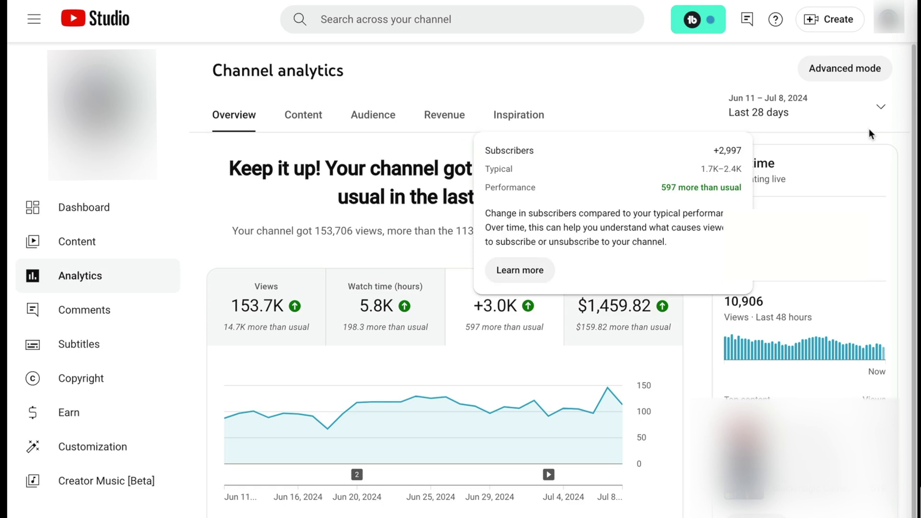
left_click(881, 108)
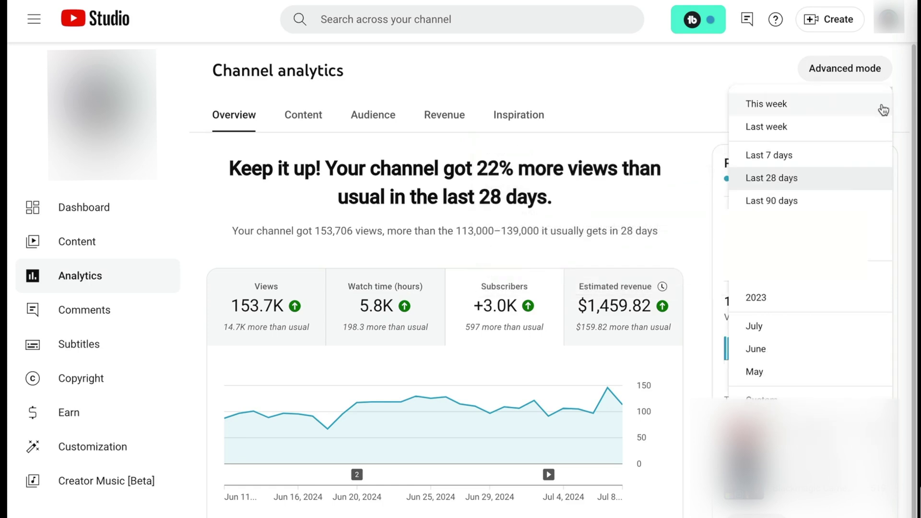
left_click(834, 204)
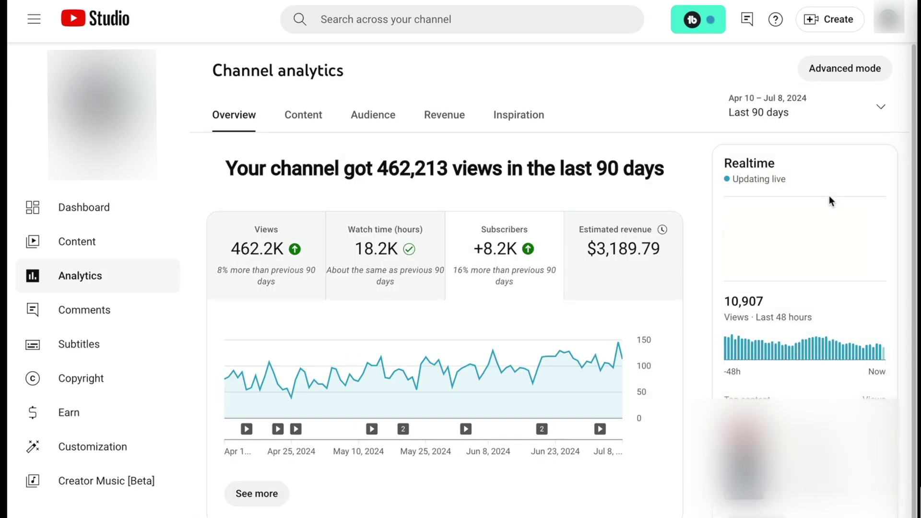
left_click(269, 493)
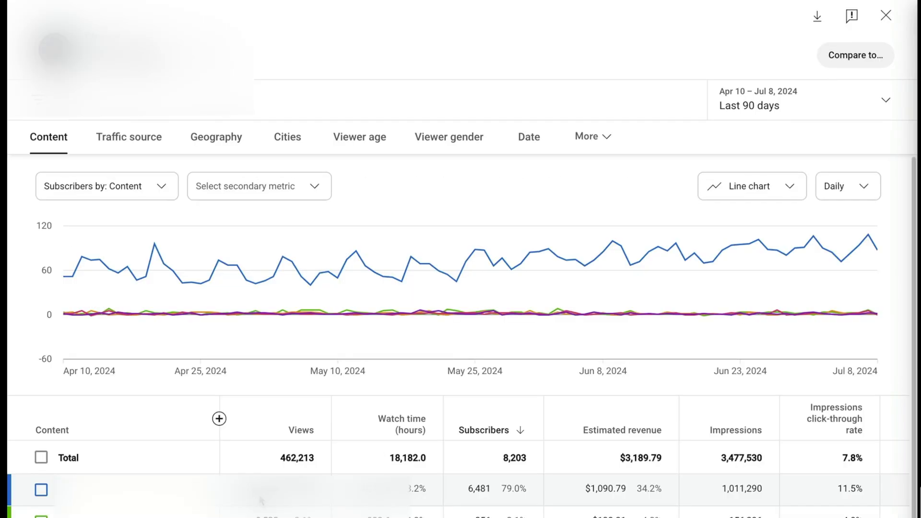
left_click(871, 54)
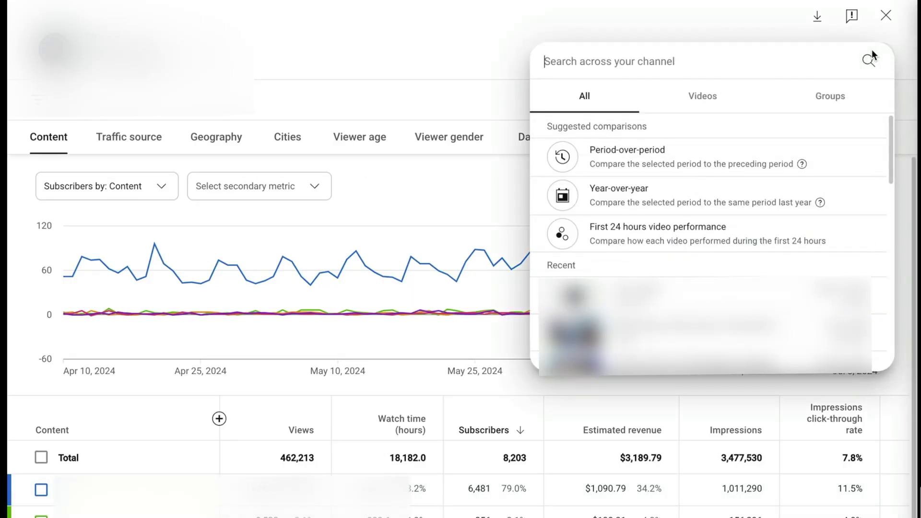
left_click(684, 189)
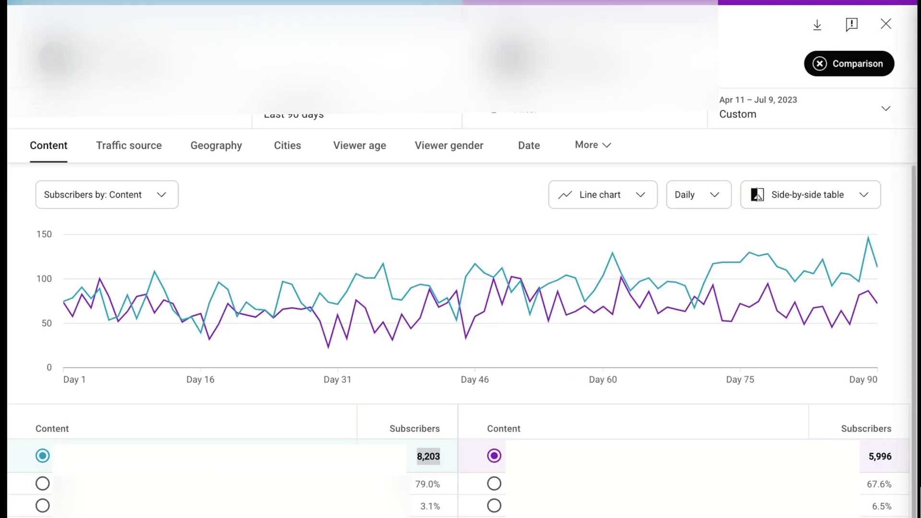
Enter 8,203 for 2024 and 5,996 for 2023 in the Excel sheet's SUBS GAINED row, and close the subscribers report in YouTube Studio.
type("5996")
key("Return")
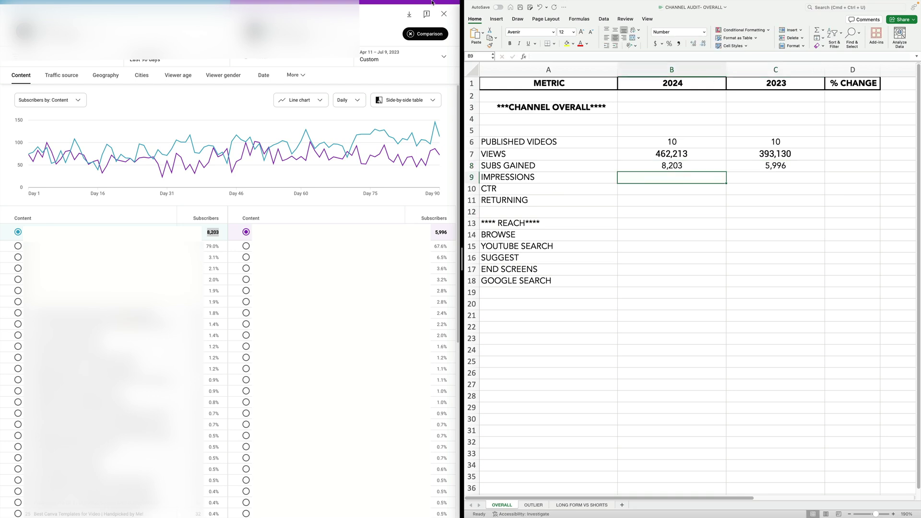
left_click(443, 15)
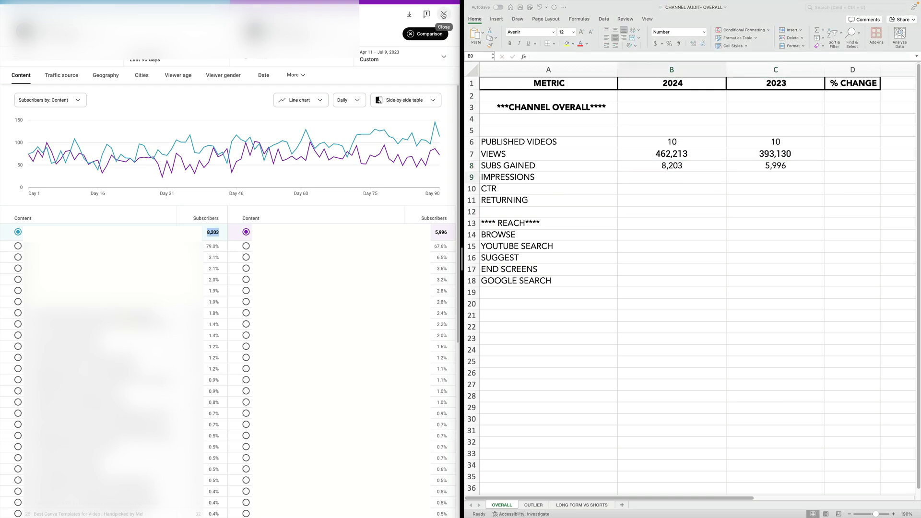
left_click(442, 15)
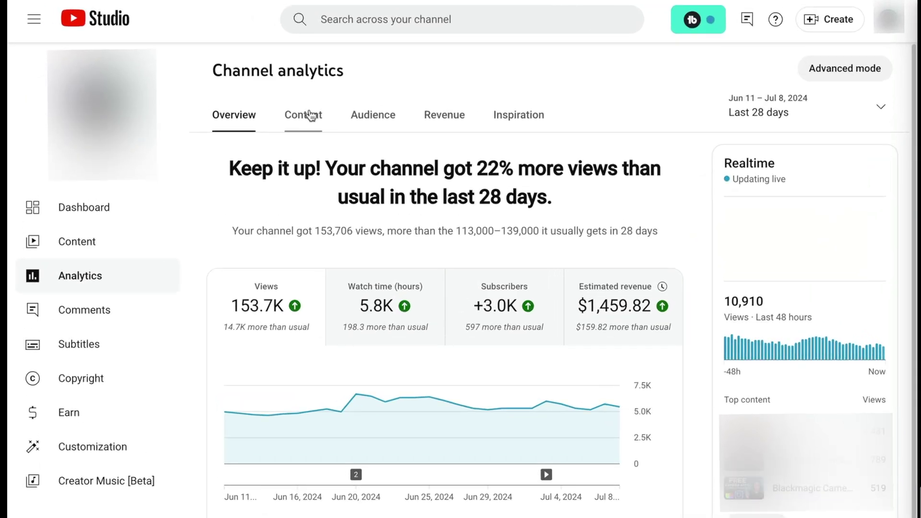
Show the impressions of the channel's videos in the content analytics for the last 90 days.
left_click(152, 60)
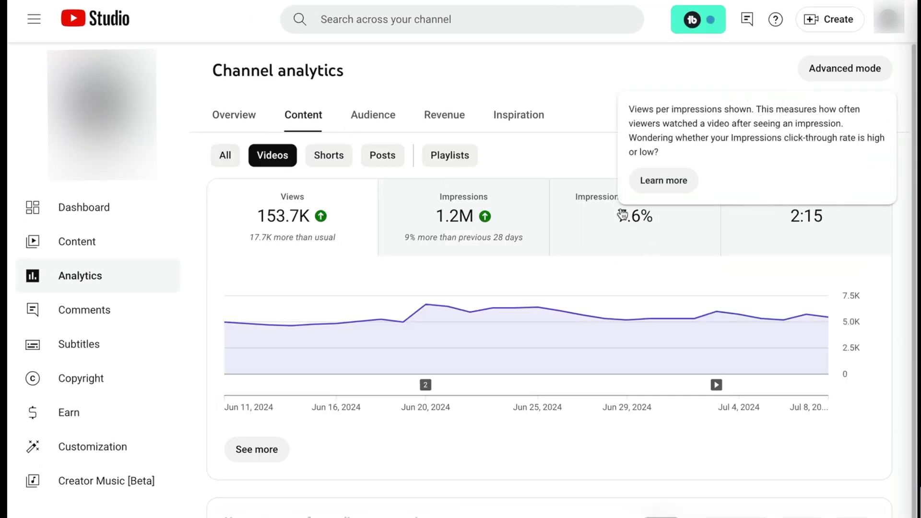
left_click(448, 221)
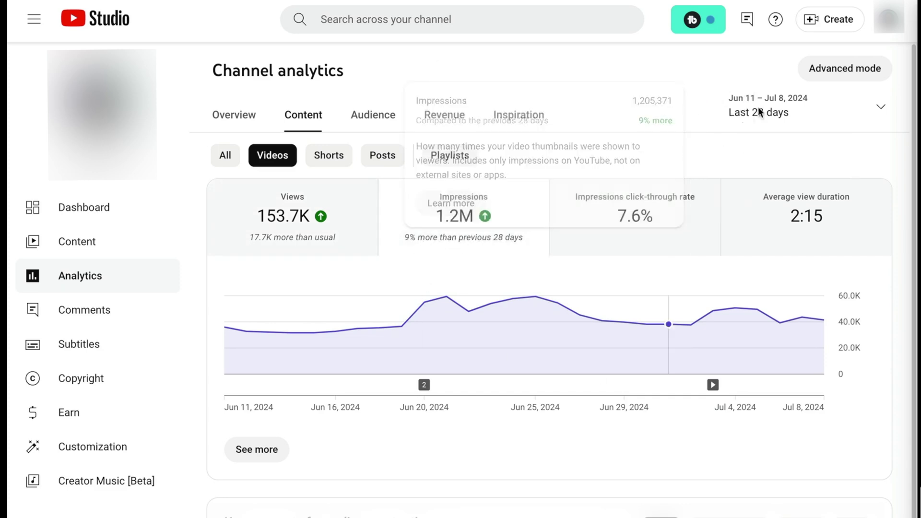
left_click(882, 112)
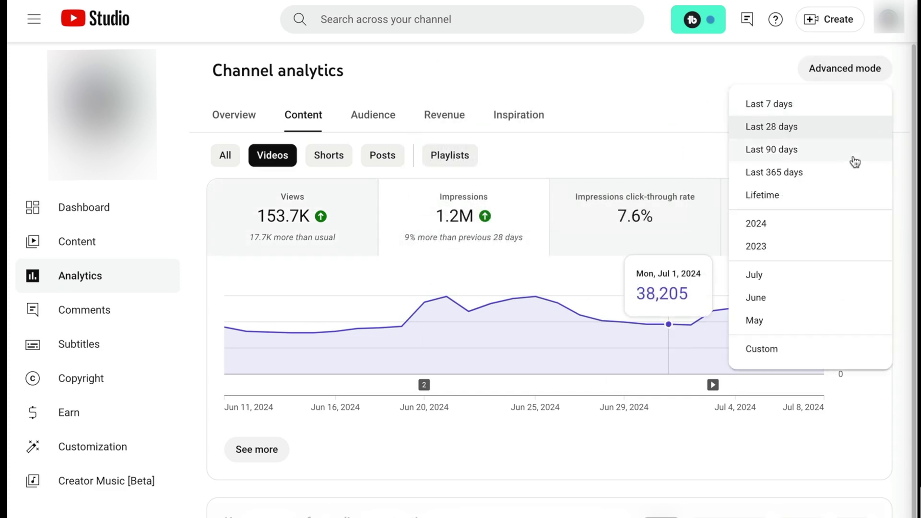
left_click(850, 150)
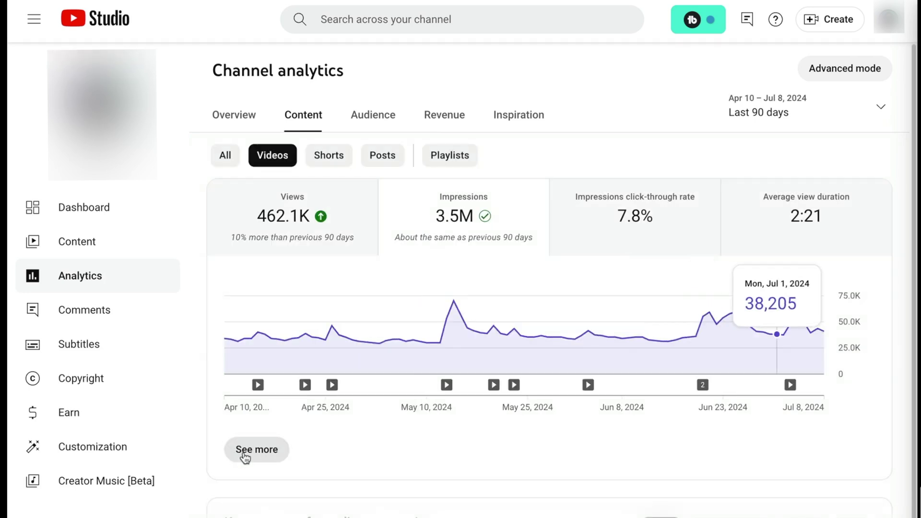
Compare the detailed video impressions year-over-year and enter 3,476,343 for 2024 and 3,520,781 for 2023 in the Excel sheet's IMPRESSIONS row.
left_click(245, 456)
left_click(854, 56)
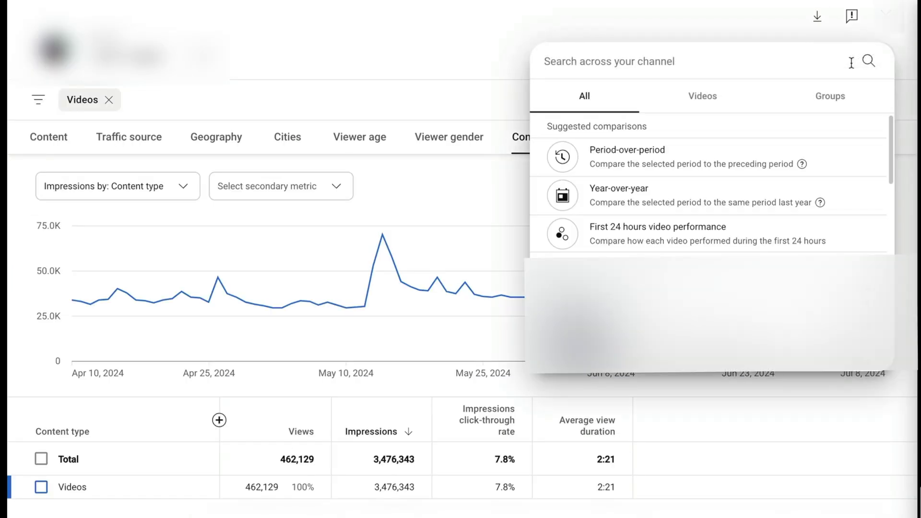
left_click(689, 196)
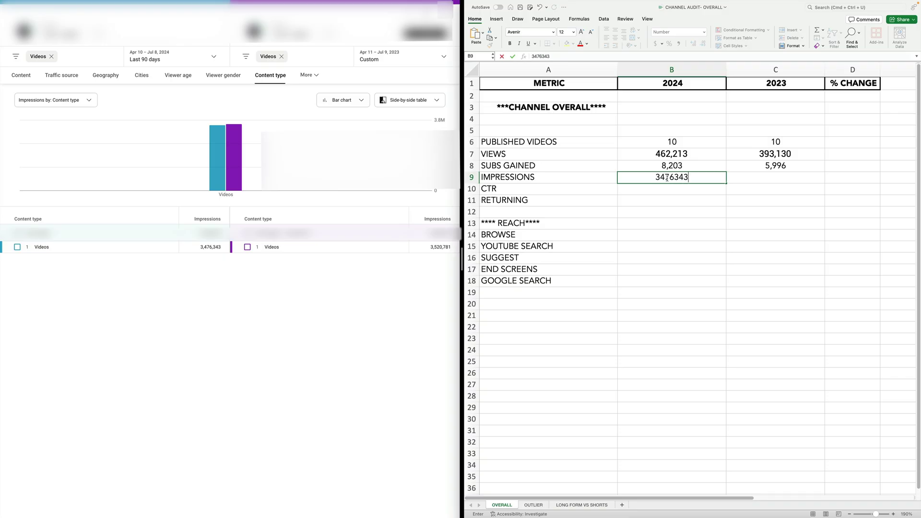
key("Tab")
type("3520781")
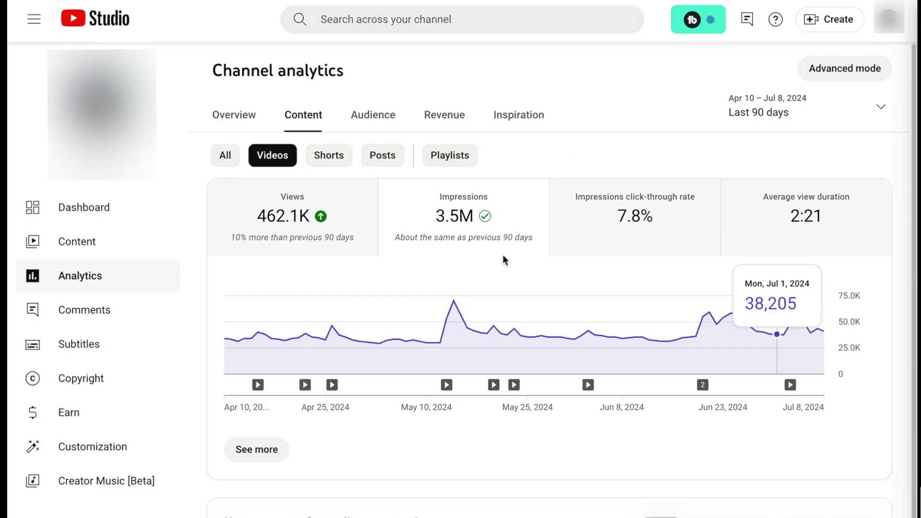
In YouTube Studio, open the detailed impressions click-through rate report for videos and compare the last 90 days year-over-year.
left_click(612, 236)
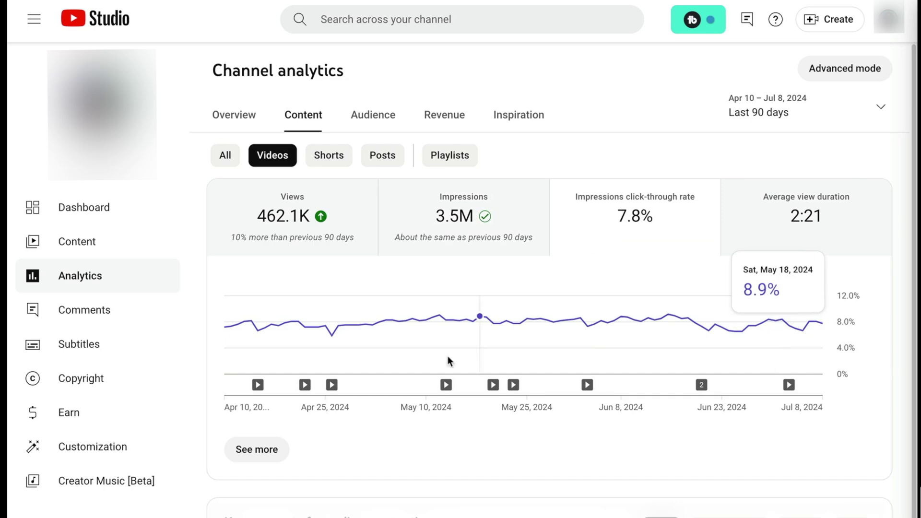
left_click(264, 458)
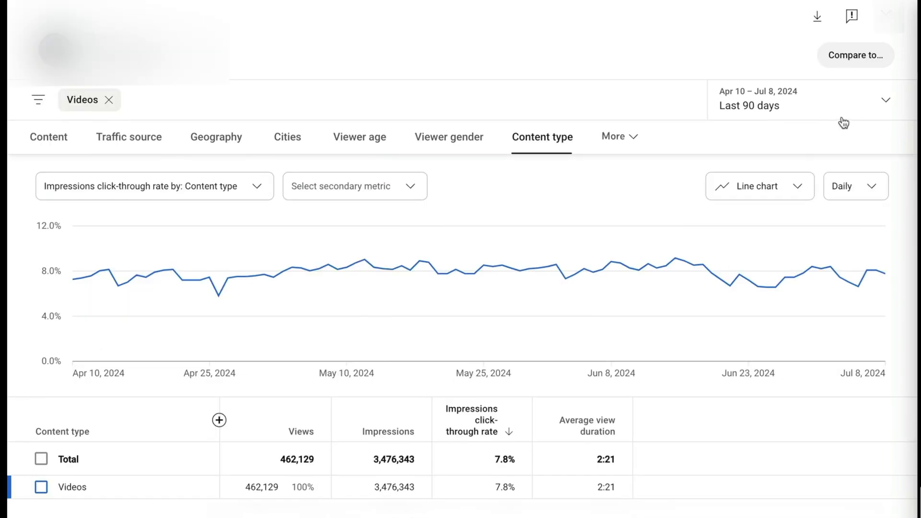
left_click(847, 55)
left_click(709, 199)
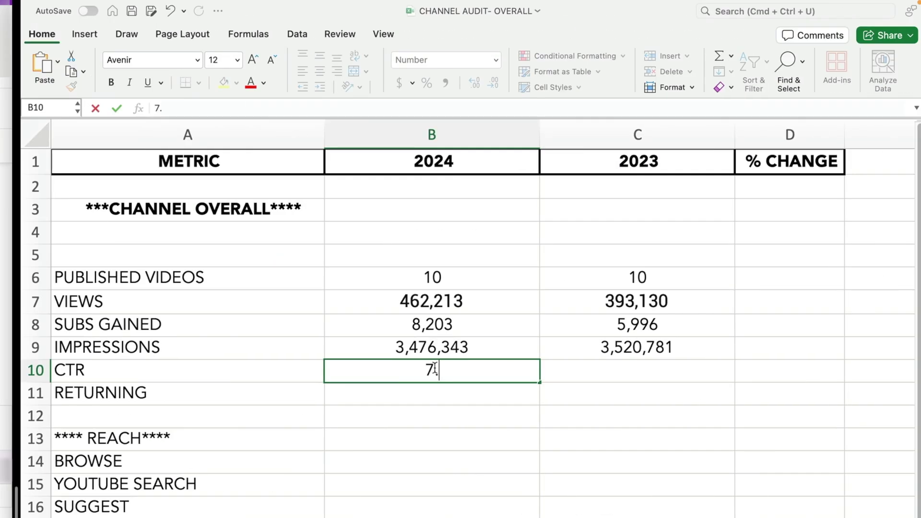
Enter 7.8 for 2024 and 6.6 for 2023 in the CTR row of the Excel sheet.
type(".8")
left_click(596, 376)
type("6.6")
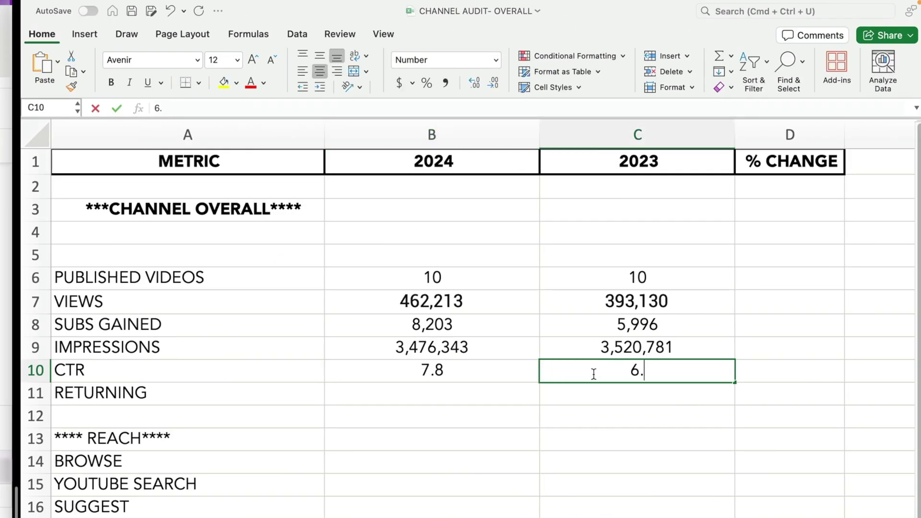
key("Return")
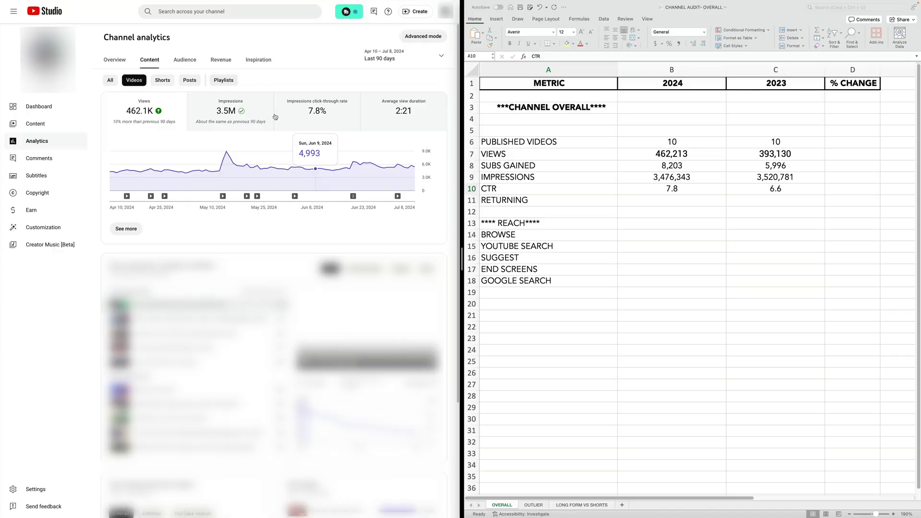
Compare the audience's returning viewers year-over-year in YouTube Studio and enter 20,122 for 2024 and 14,745 for 2023 in the Excel sheet's RETURNING row.
mouse_move(320, 114)
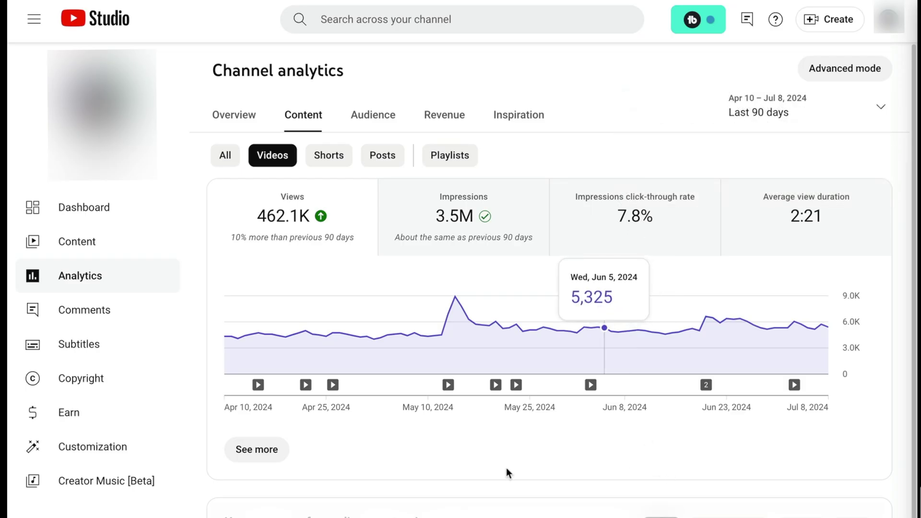
left_click(373, 117)
left_click(243, 424)
left_click(848, 55)
left_click(686, 195)
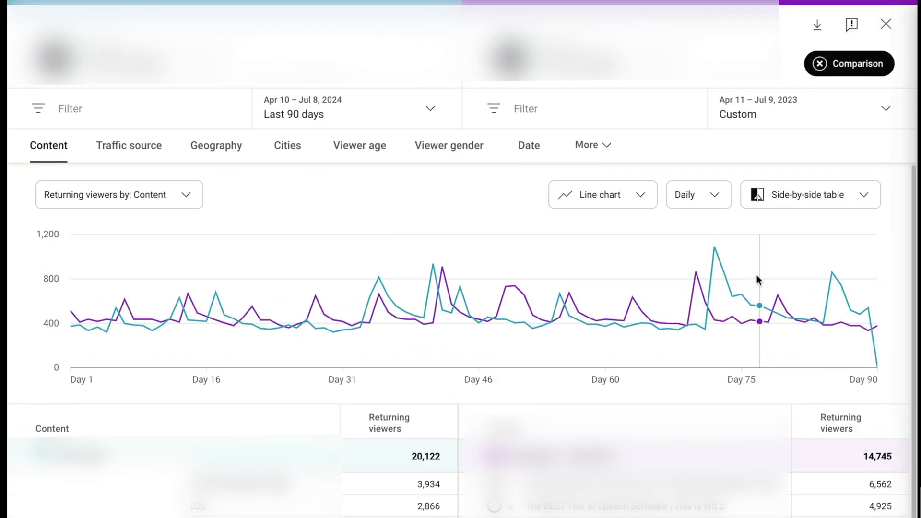
key("ctrl+Right")
type("14745")
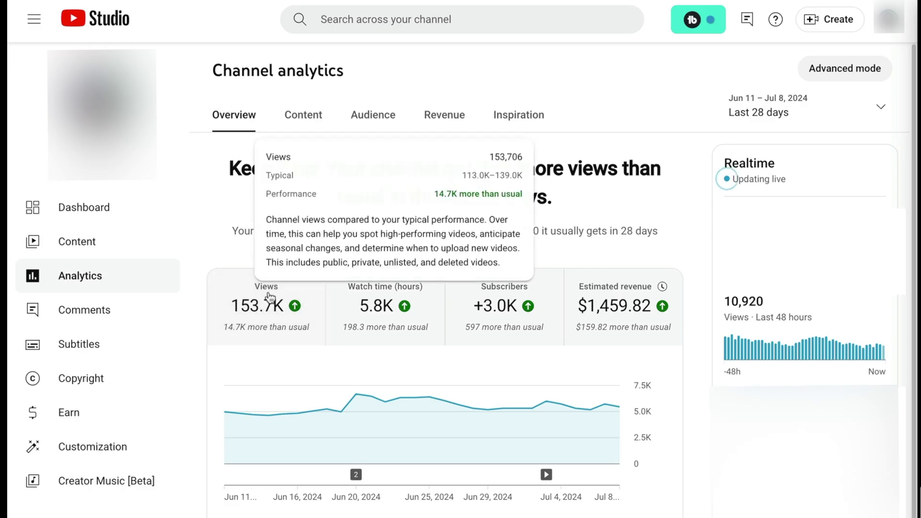
In YouTube Studio analytics, break down the last 90 days' views by traffic source and compare them year-over-year.
left_click(835, 113)
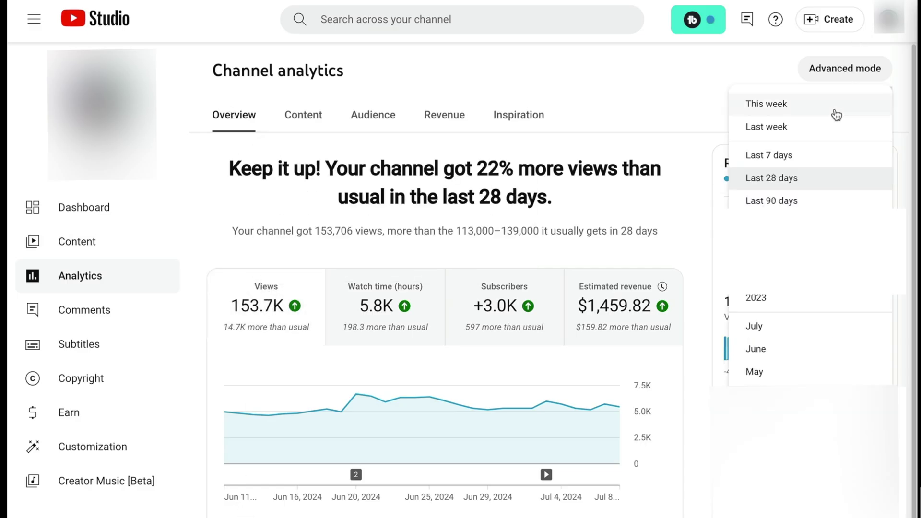
left_click(787, 200)
left_click(265, 501)
left_click(138, 141)
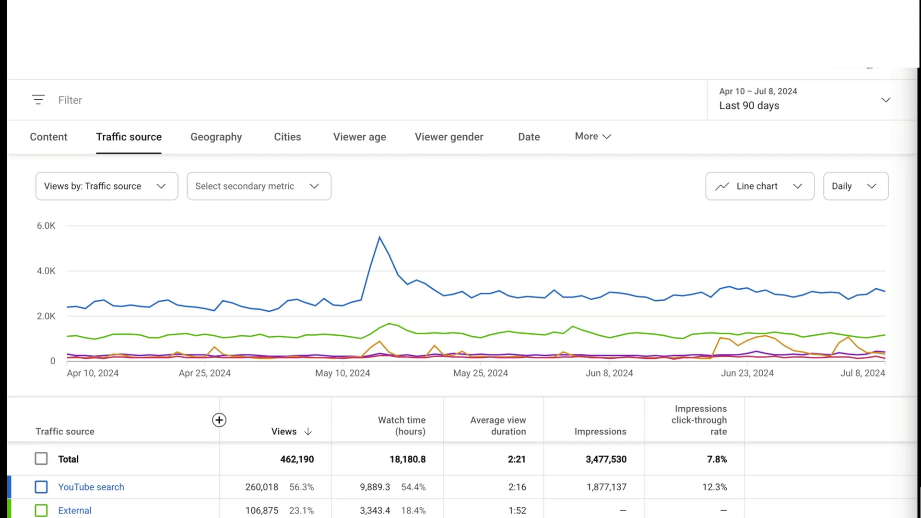
left_click(869, 67)
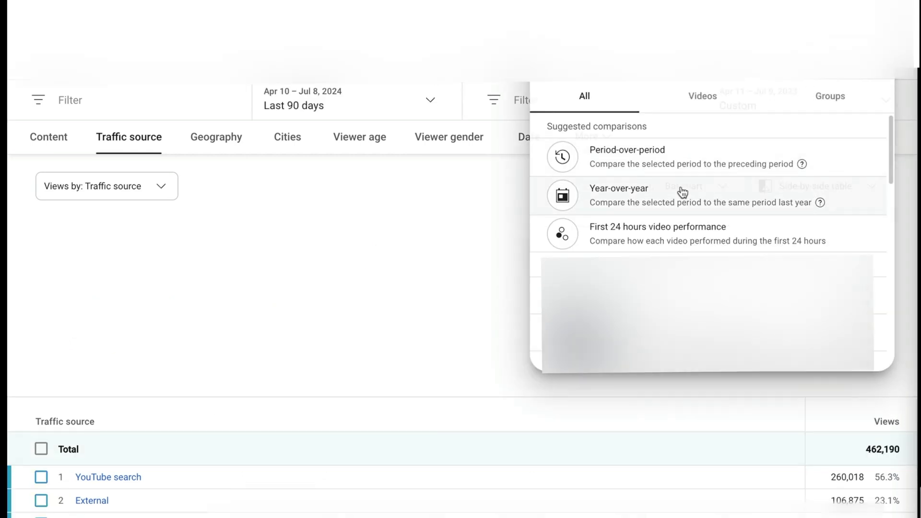
scroll(686, 195, "down", 3)
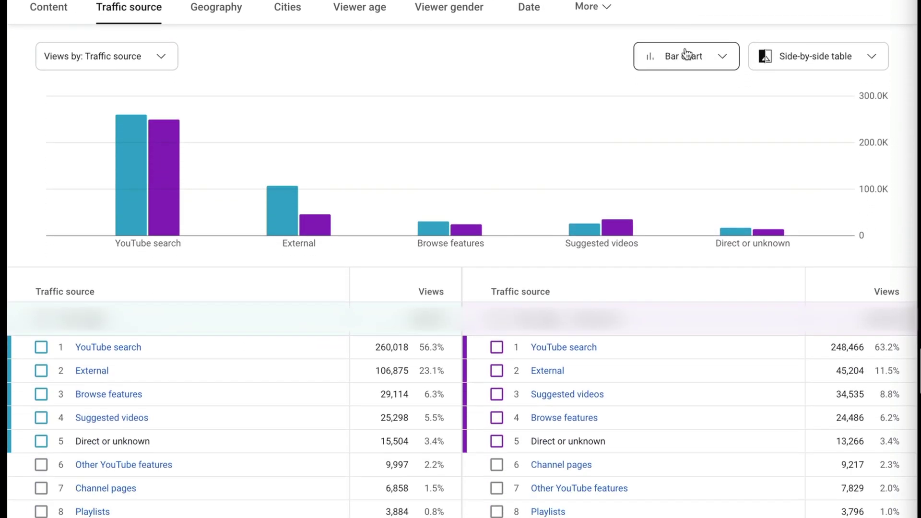
scroll(687, 54, "down", 6)
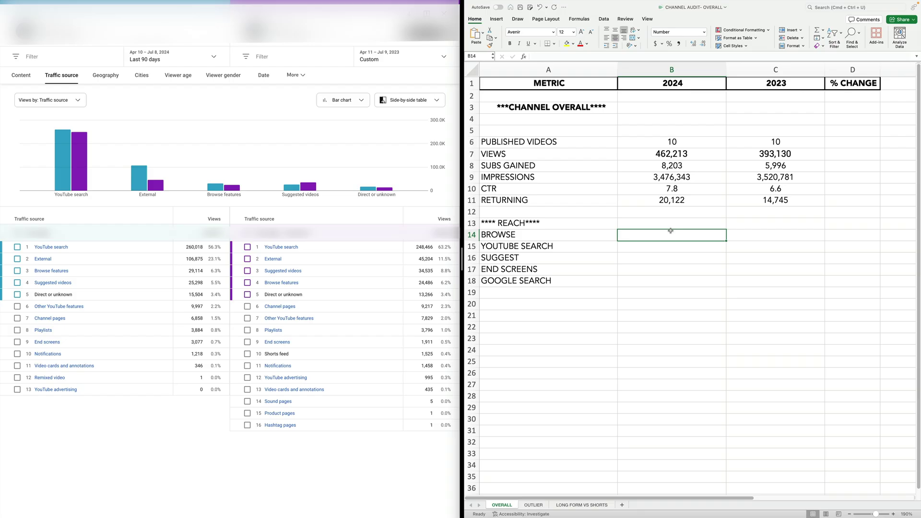
Enter the browse features views in the Excel sheet's BROWSE row: 29,114 for 2024 and 24,486 for 2023.
type("29114")
key("Tab")
type("244")
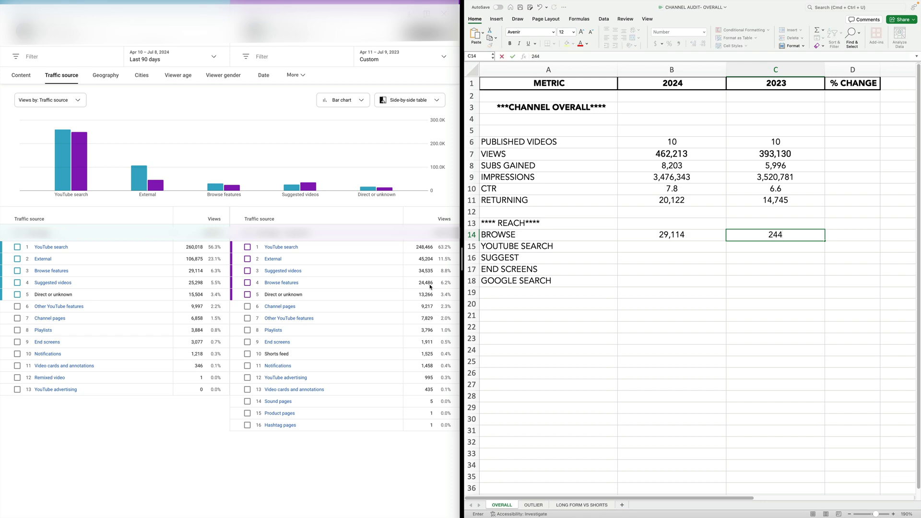
key("Return")
Fill the YOUTUBE SEARCH row with 260,018 views for 2024 and 248,466 views for 2023.
type("260018")
key("Tab")
type("248,")
type("466")
key("Return")
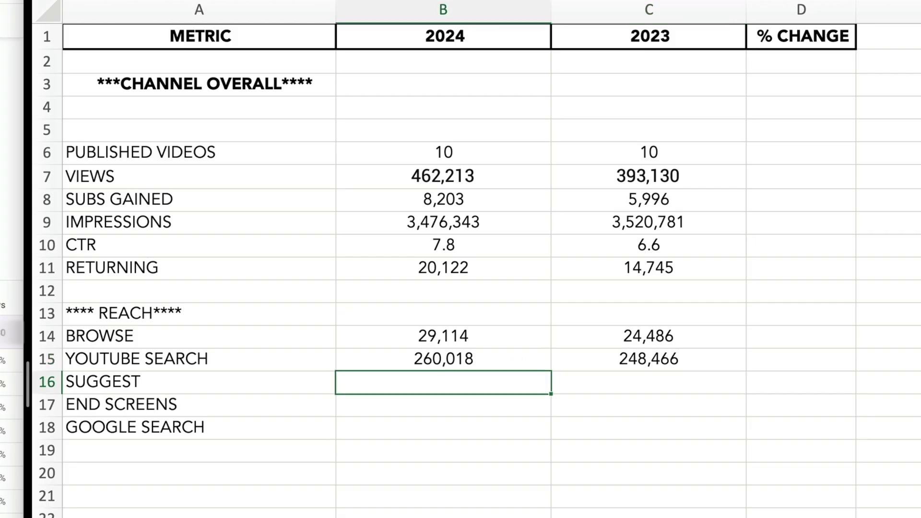
Fill the SUGGEST row with the suggested videos views, 25,298 for 2024 and 34,535 for 2023.
type("25,298")
key("Tab")
type("34535")
key("Return")
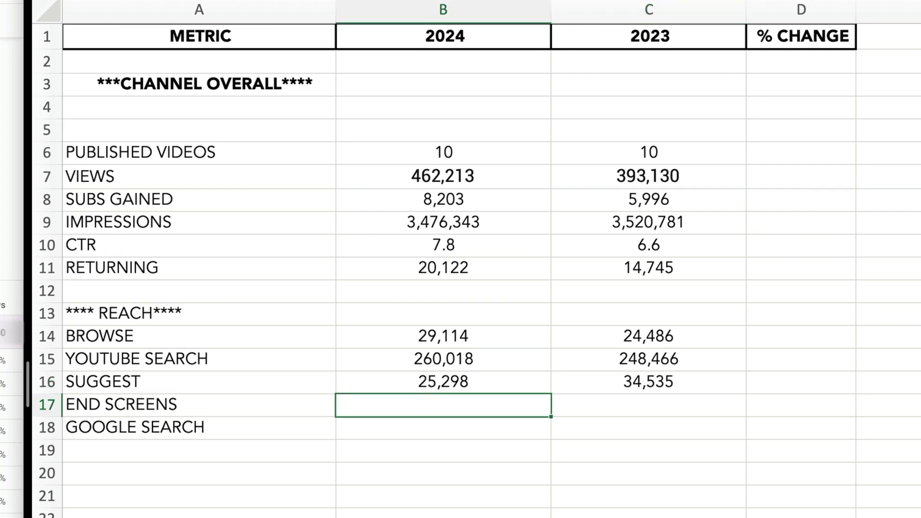
Fill the END SCREENS row with 3,077 views for 2024 and 1,911 views for 2023.
type("3077")
key("Tab")
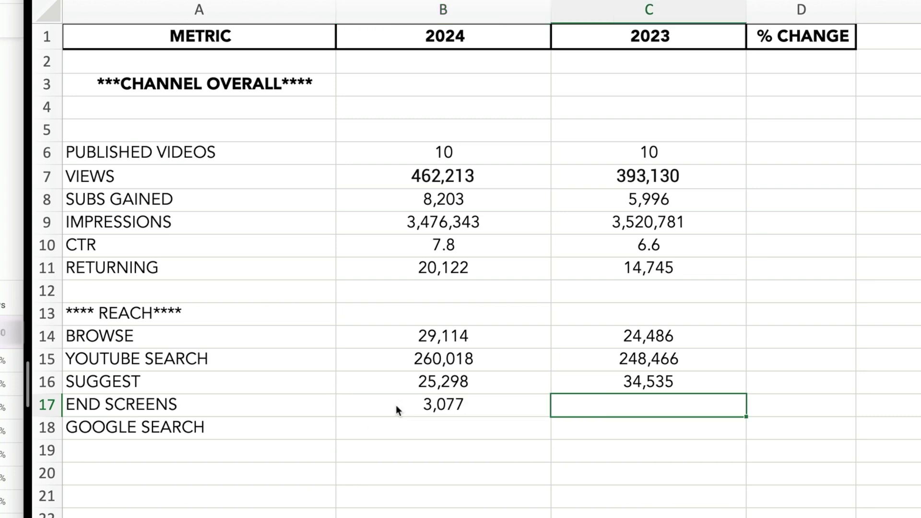
type("1911")
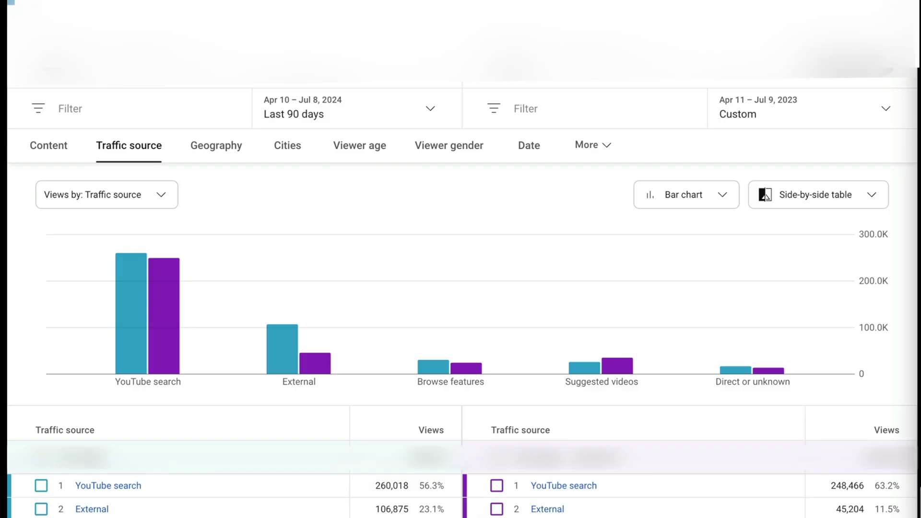
Open the External traffic source breakdown and read the Google Search views for both periods.
left_click(93, 510)
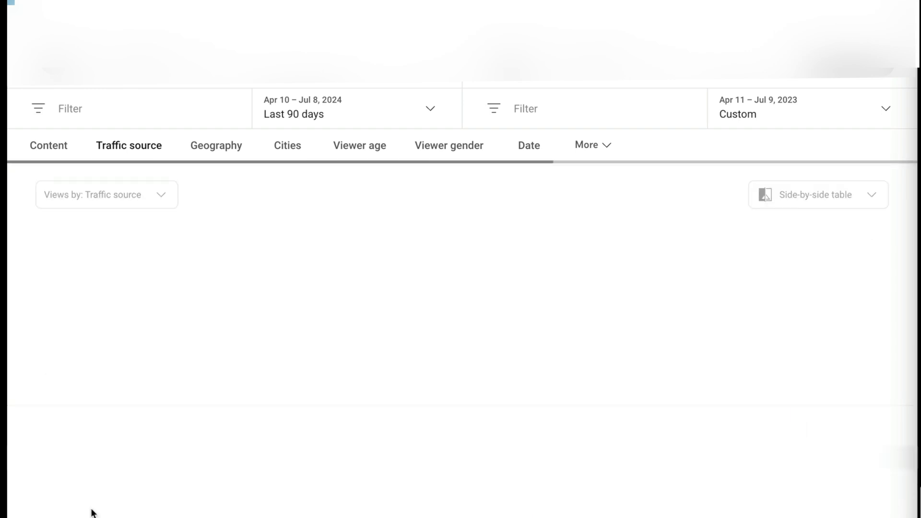
scroll(387, 460, "down", 5)
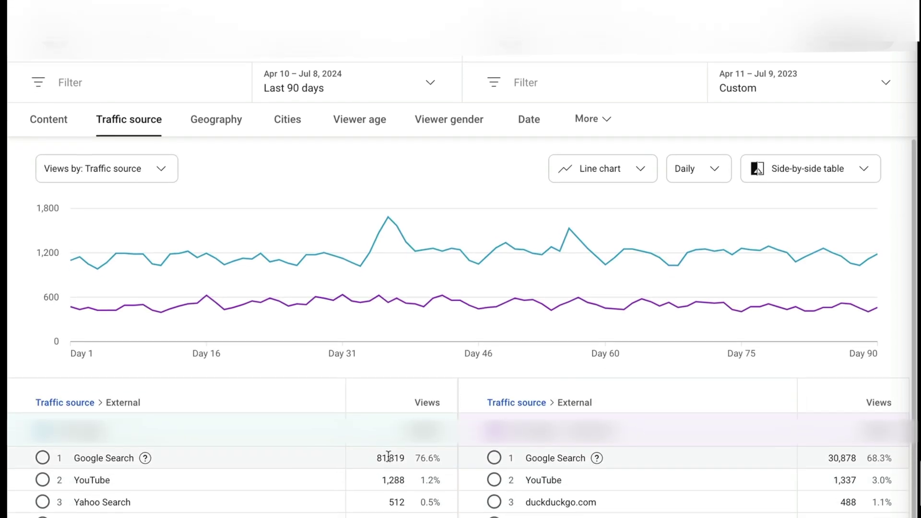
scroll(372, 243, "down", 4)
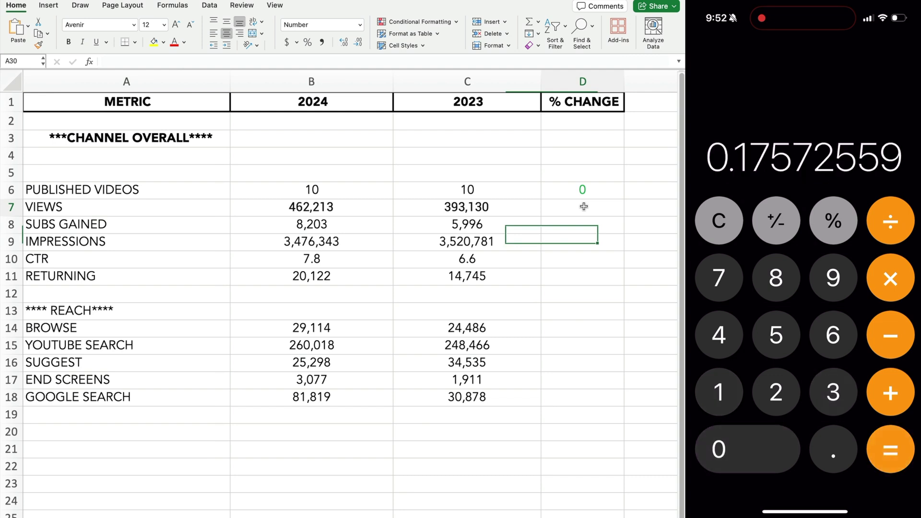
Enter the % CHANGE values 18 for VIEWS and 37 for SUBS GAINED in the audit sheet.
left_click(584, 206)
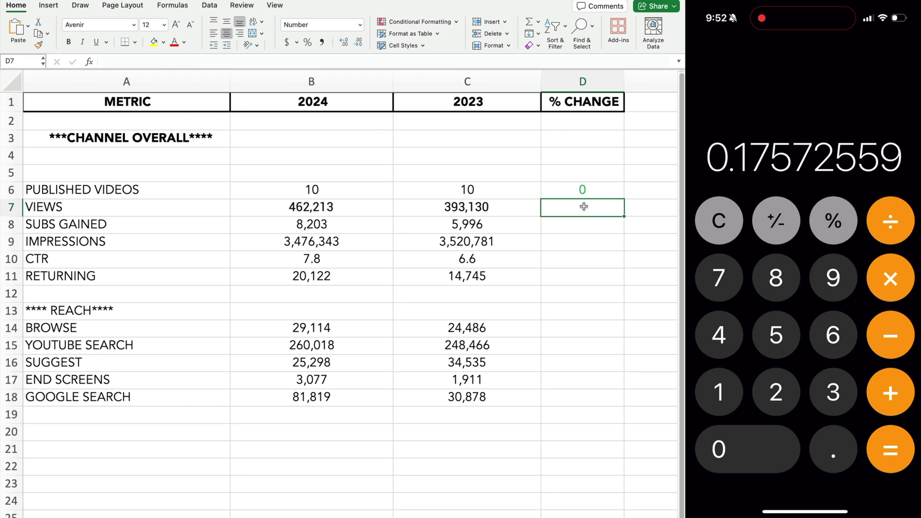
key("Return")
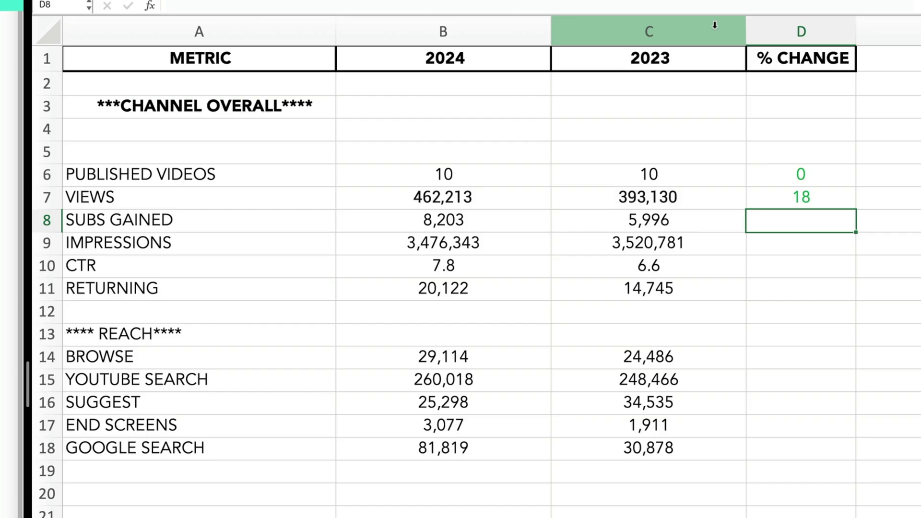
type("36")
key("BackSpace")
type("7")
left_click(804, 248)
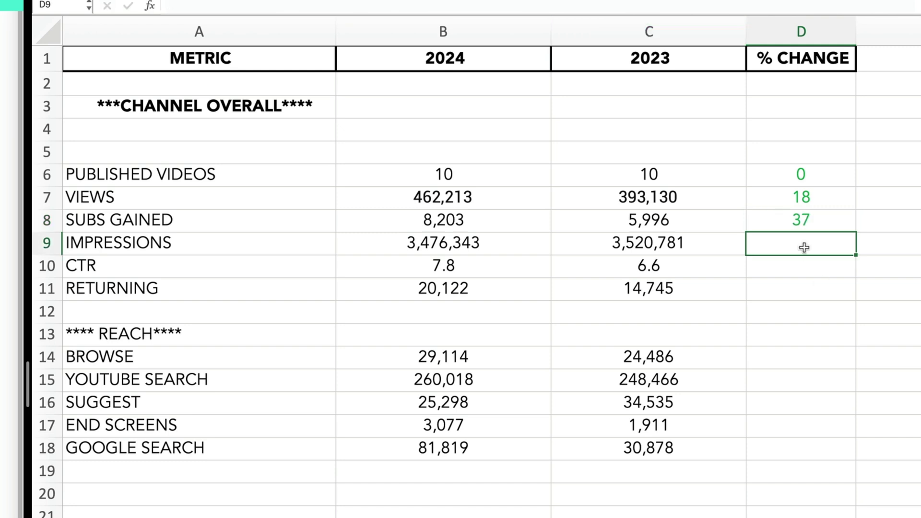
Fill in % CHANGE with a decrease of 1 for IMPRESSIONS, 18 for CTR, 36 for RETURNING and 19 for BROWSE.
type("1")
key("Return")
type("18")
key("Return")
type("36")
left_click(801, 357)
type("19")
key("Return")
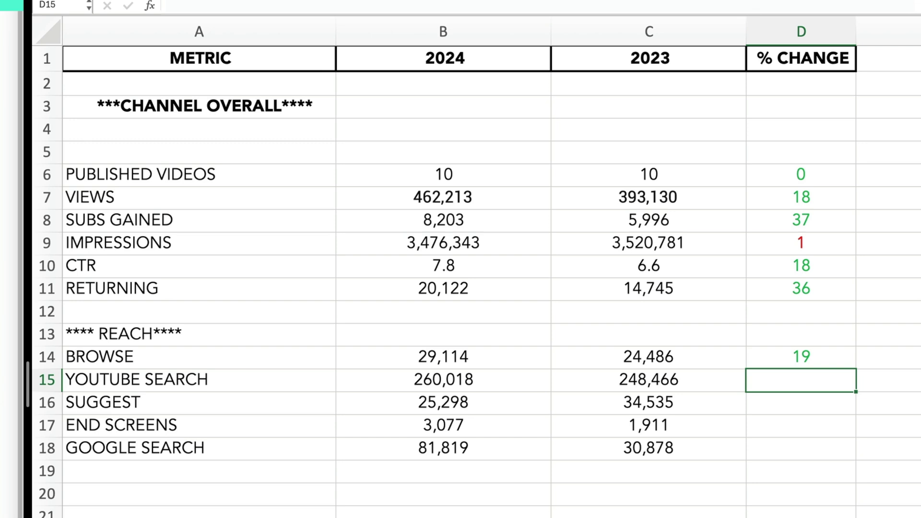
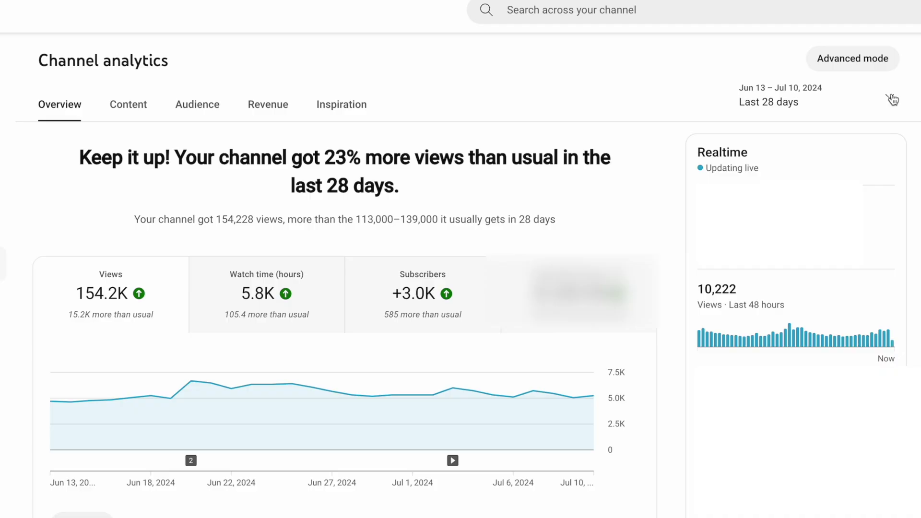
Set the channel analytics period to Lifetime and examine the views trend in the Content report for Videos.
left_click(893, 100)
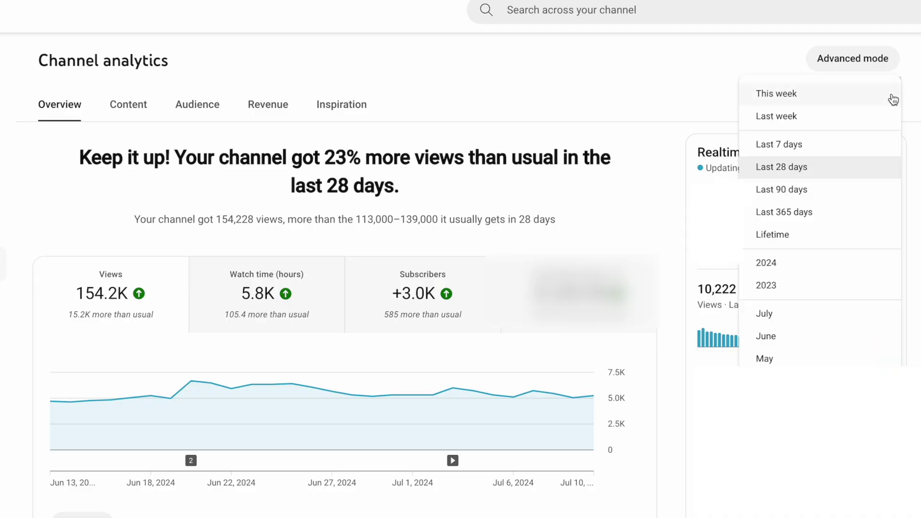
left_click(829, 234)
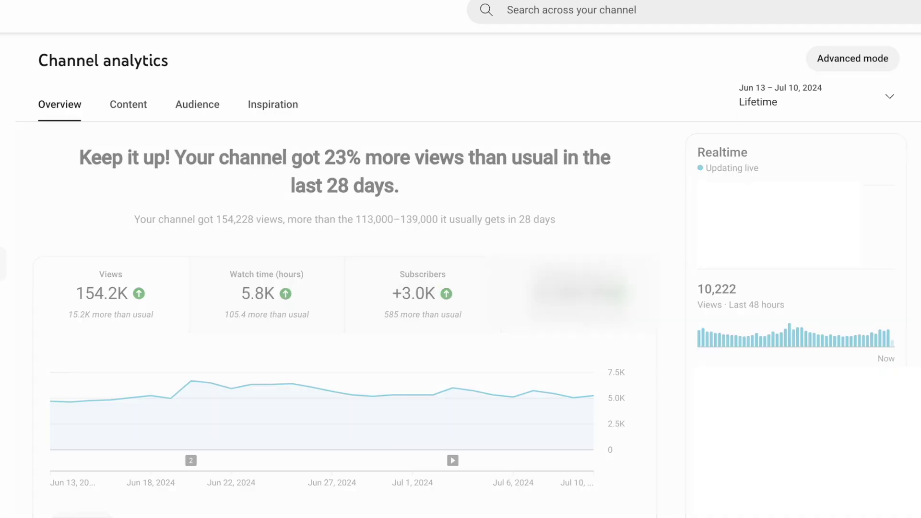
left_click(135, 118)
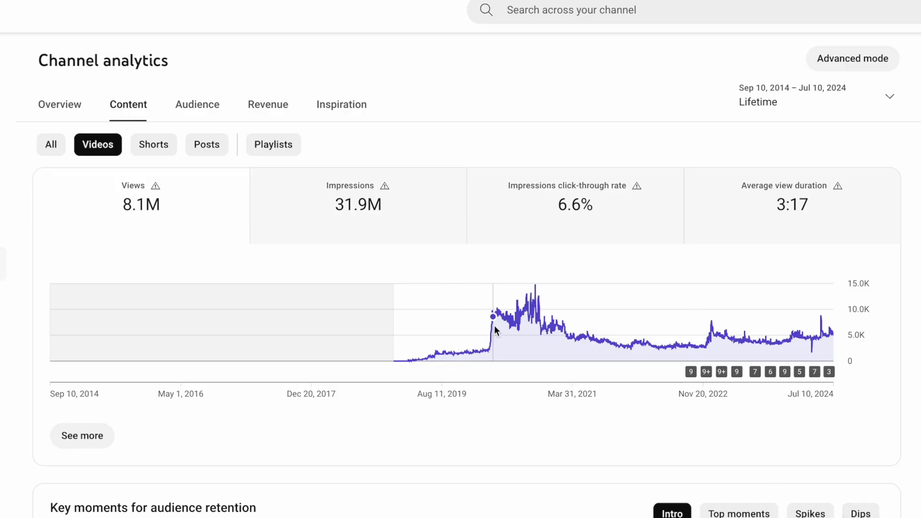
mouse_move(504, 314)
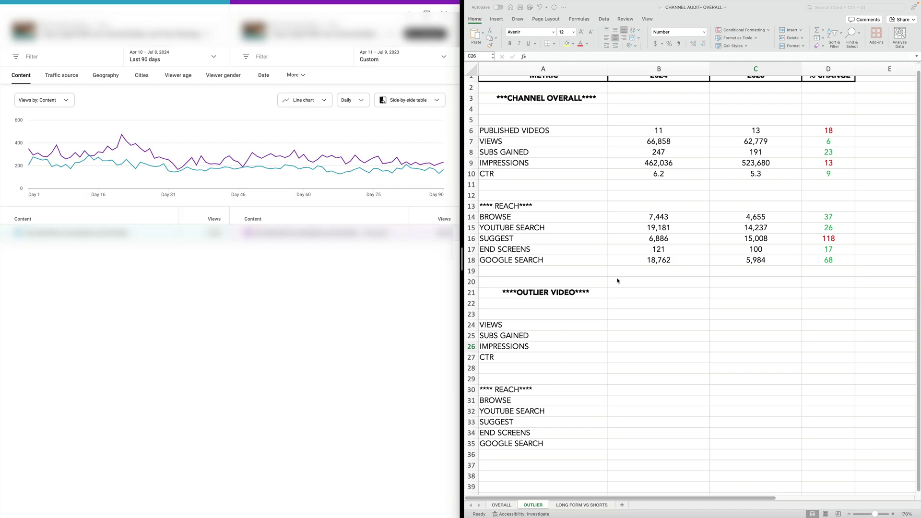
Enter the outlier video's 2024 and 2023 VIEWS 17,093 and 24,709, SUBS GAINED 27 and 32, and IMPRESSIONS 234,228 and 356,414.
left_click(674, 326)
type("17093")
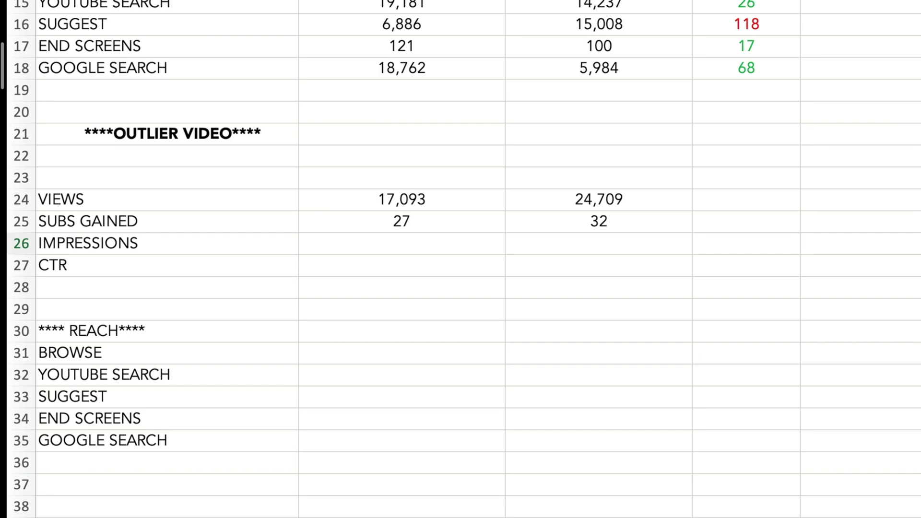
left_click(374, 248)
type("234228")
key("Tab")
type("356414")
key("Return")
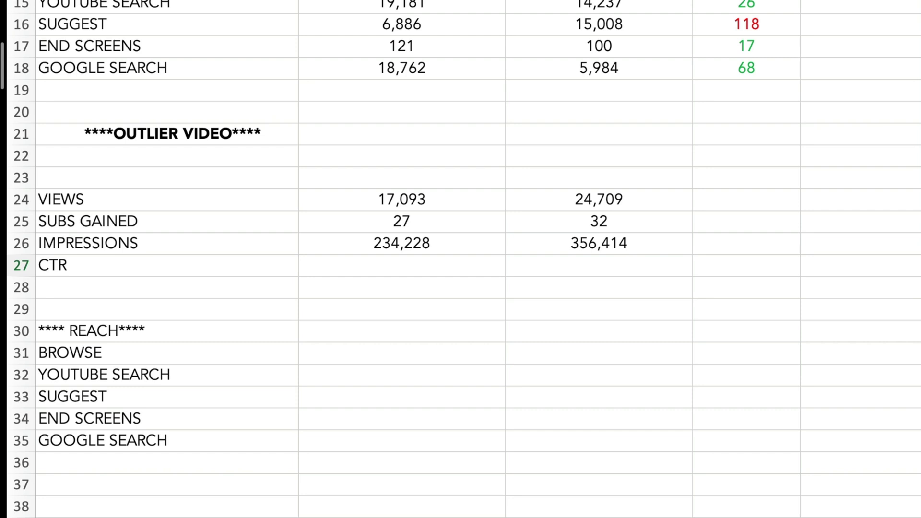
Fill the outlier video's 2024 and 2023 columns with CTR 6.0 and 5.5, and BROWSE 4,646 and 3,449.
type("6.0")
key("Tab")
type("5.54646")
key("Tab")
type("3449")
key("Return")
Enter the outlier video's YOUTUBE SEARCH views, 7,275 and 7,396, and SUGGEST views, 4,533 and 12,868, for 2024 and 2023.
type("7275")
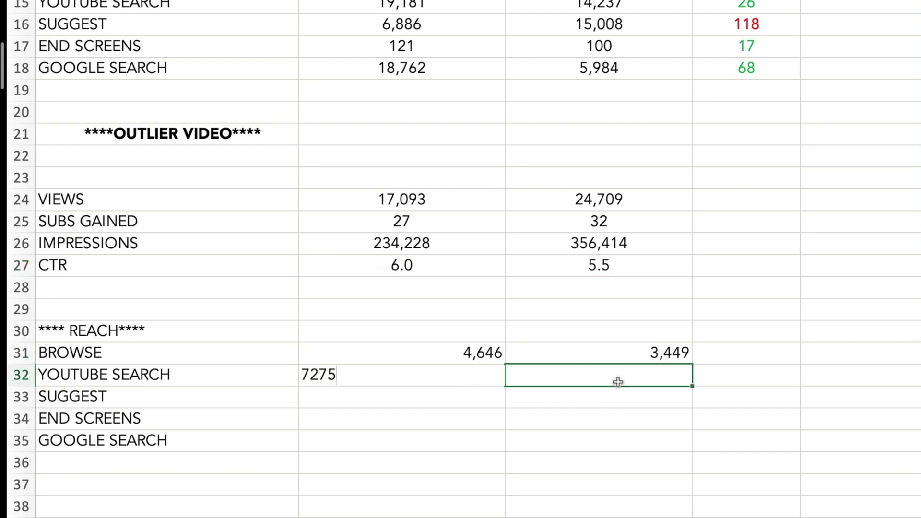
key("Tab")
type("7396")
key("Return")
type("4533")
key("Tab")
type("12868")
key("Return")
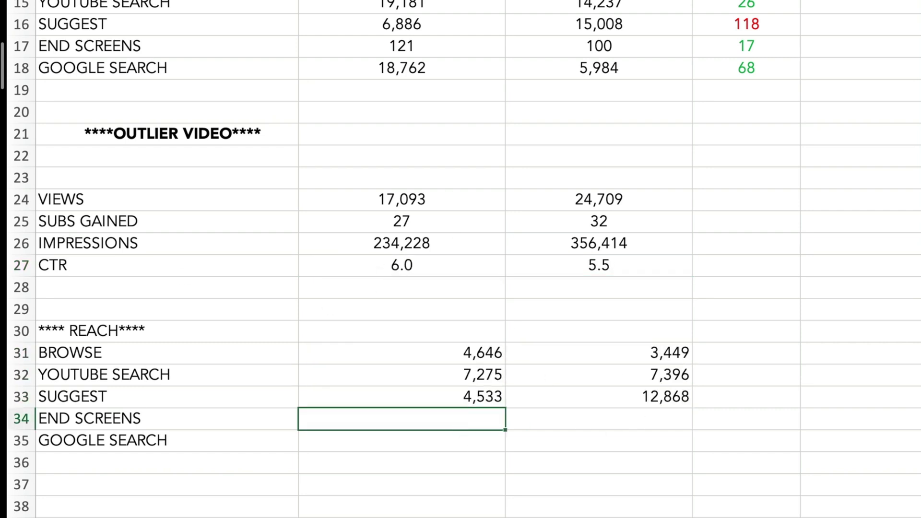
Leave END SCREENS blank and fill the outlier's GOOGLE SEARCH row with 92 for 2024 and 189 for 2023.
key("Return")
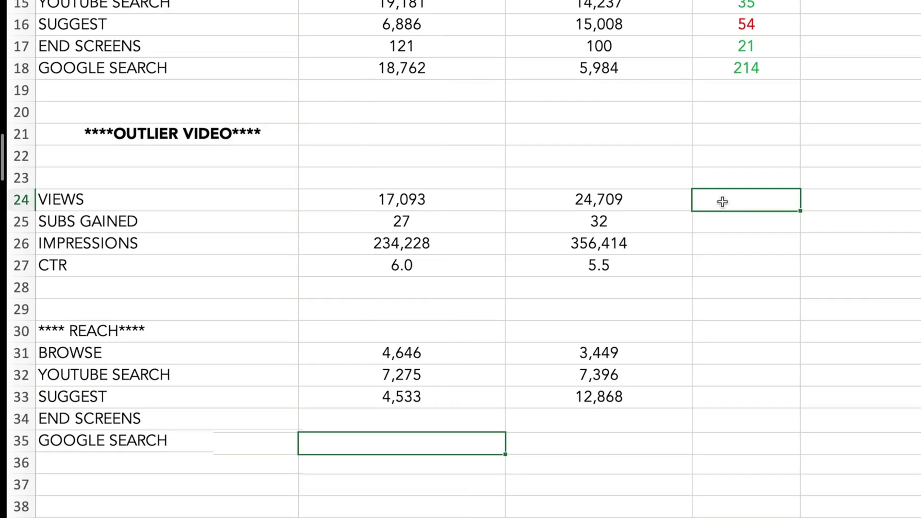
type("92")
key("Tab")
type("189")
key("Return")
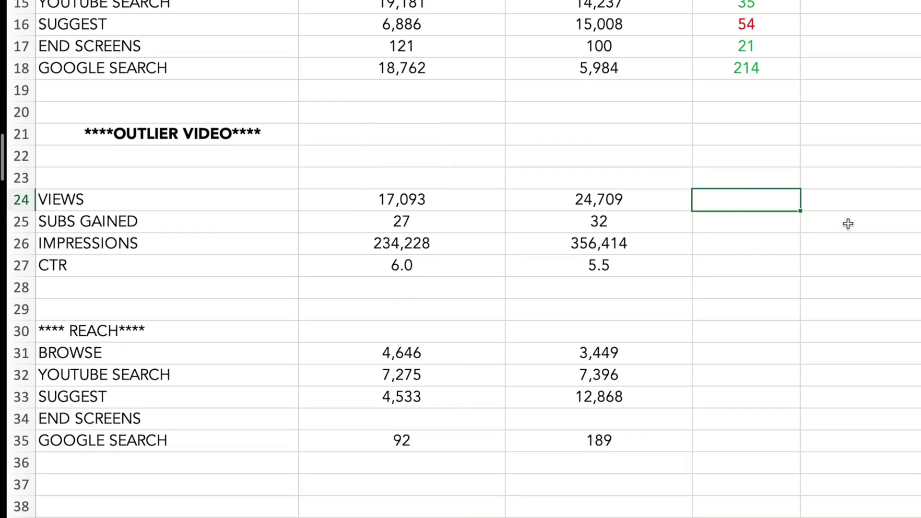
Enter the outlier video's % changes: -31 for VIEWS, -16 for SUBS GAINED, -34 for IMPRESSIONS and 9 for CTR.
type("-31 -16 -34 9")
key("Return")
key("Return")
key("Return")
key("Return")
Enter the outlier's reach % changes: 34 for BROWSE, -2 for YOUTUBE SEARCH, -64 for SUGGEST and -51 for GOOGLE SEARCH.
type("34 -2 -64")
key("Return")
key("Return")
type("51")
key("Return")
Copy the channel's overall VIEWS label with its 2024 and 2023 values to row 38 and rename it OVERALL VIEWS.
scroll(208, 227, "up", 5)
scroll(460, 259, "up", 3)
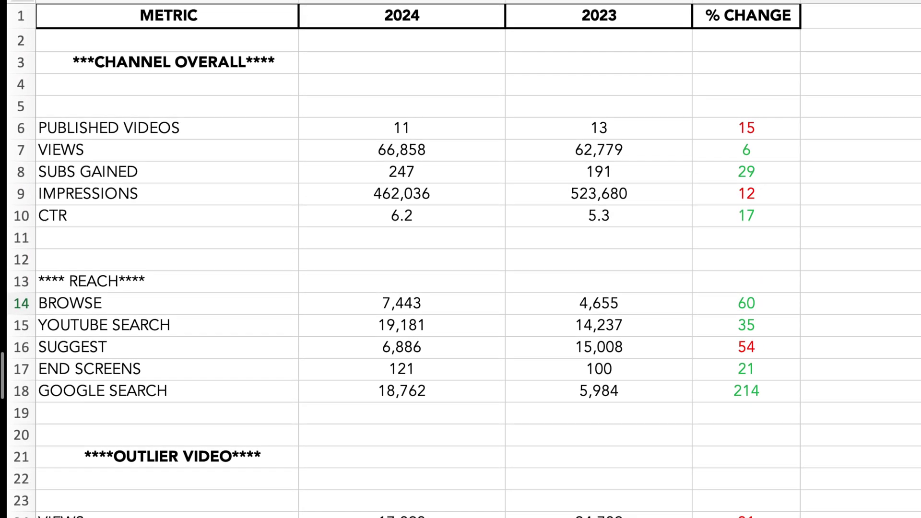
left_click_drag(96, 149, 598, 154)
key("ctrl+c")
scroll(637, 152, "down", 1)
scroll(58, 437, "down", 6)
left_click(57, 450)
key("ctrl+v")
double_click(42, 449)
type("OVERA")
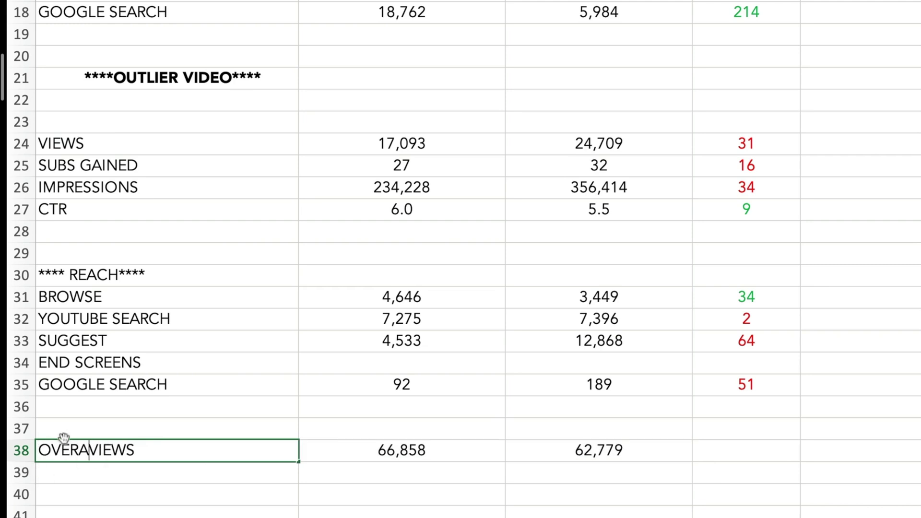
type("LL")
left_click(83, 138)
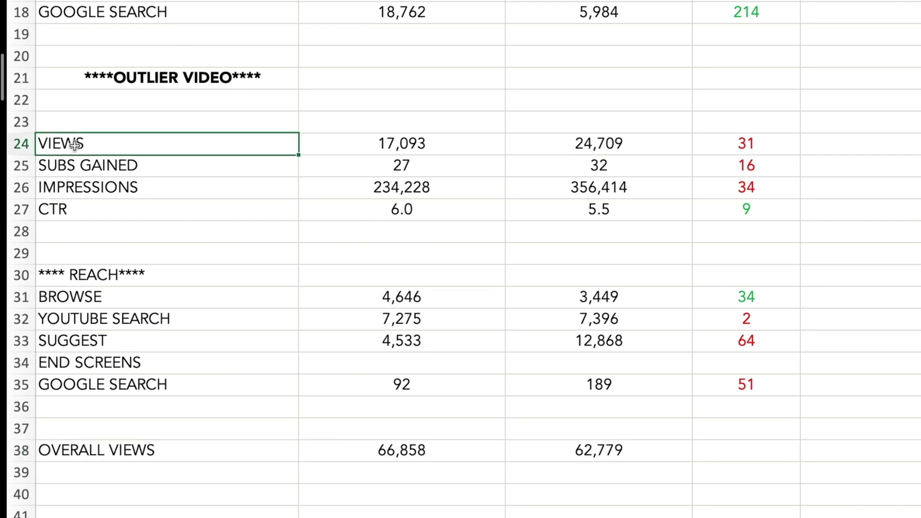
Copy the outlier video's VIEWS label with its 2024 and 2023 values to row 39 and rename it OUTLIER VIEWS.
left_click_drag(81, 143, 570, 142)
key("ctrl+c")
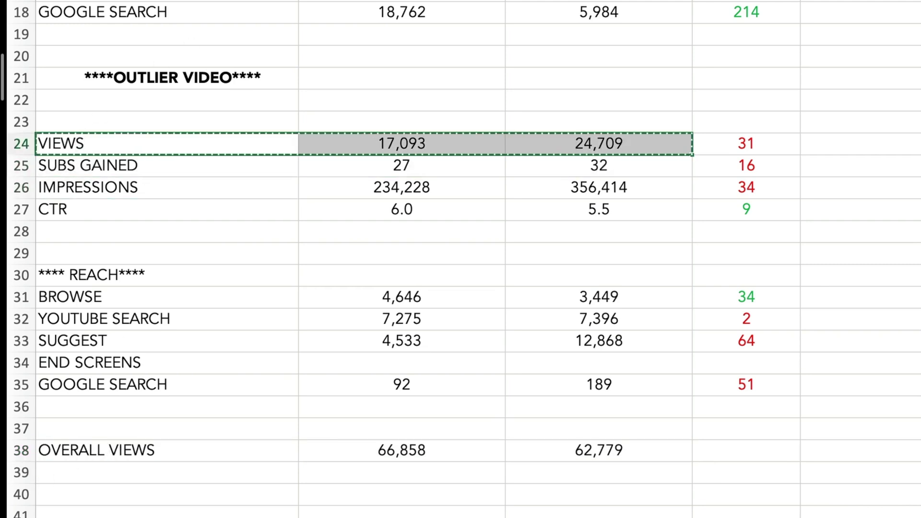
left_click(172, 473)
key("ctrl+v")
double_click(43, 472)
type("OUTLIER")
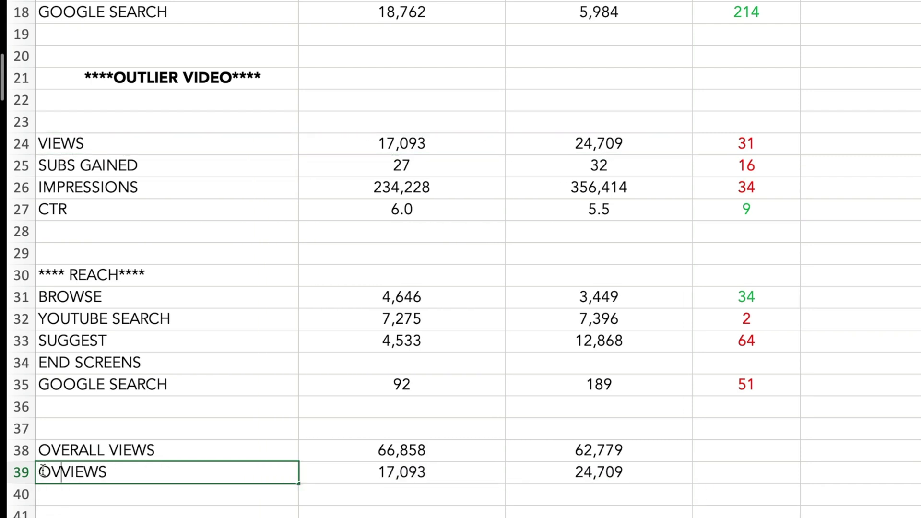
left_click(450, 499)
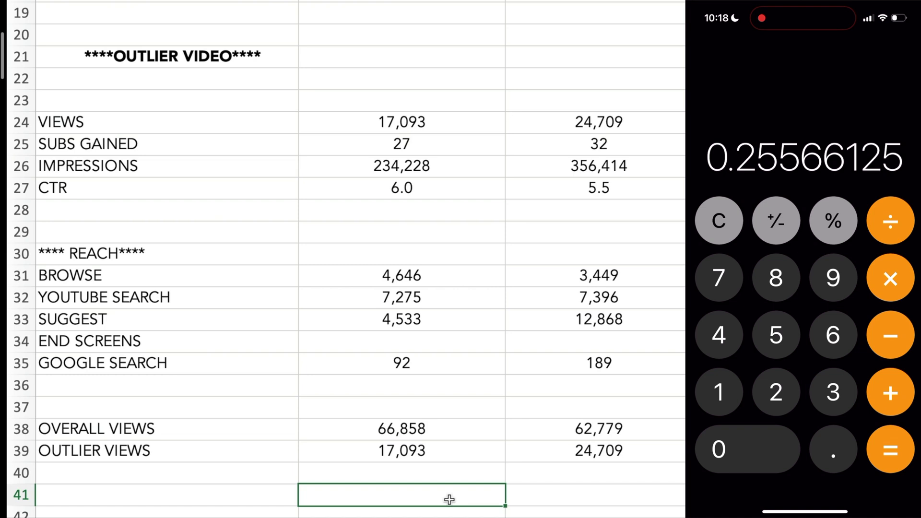
Enter the outlier's percentage share of overall views in row 40: 26 for 2024 and 39 for 2023.
left_click(374, 472)
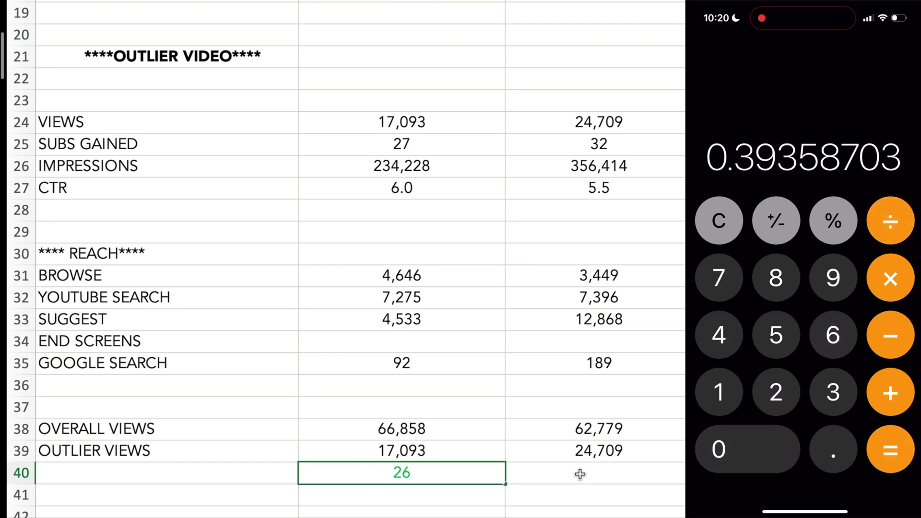
left_click(580, 474)
type("39")
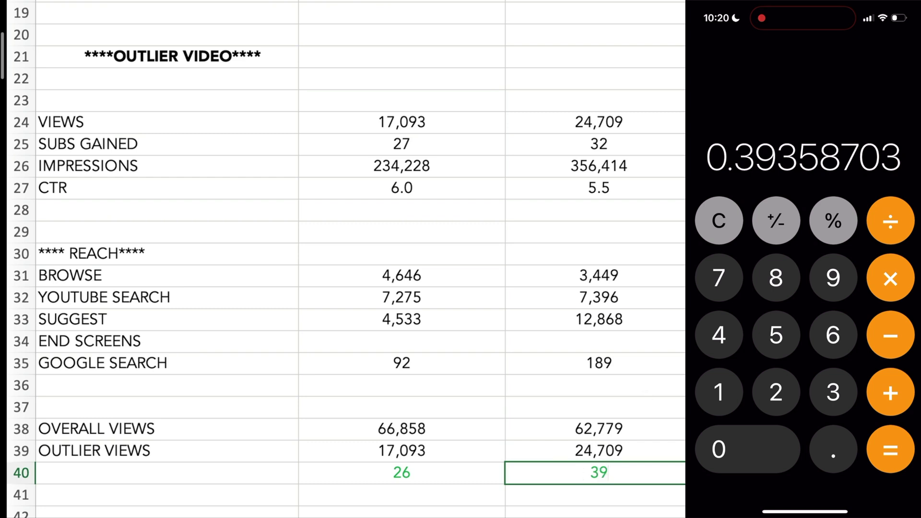
left_click(744, 451)
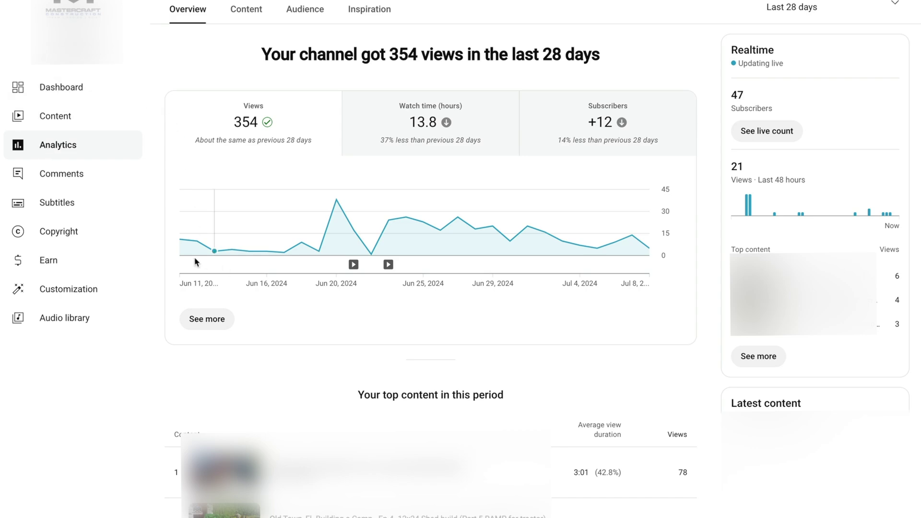
In YouTube Studio, sort the channel's content by views and open the most-viewed video's analytics.
left_click(72, 116)
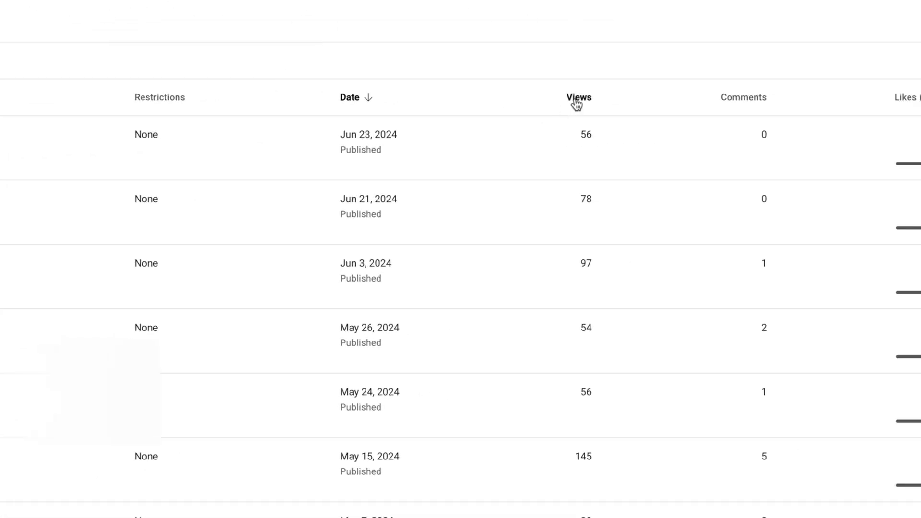
left_click(578, 97)
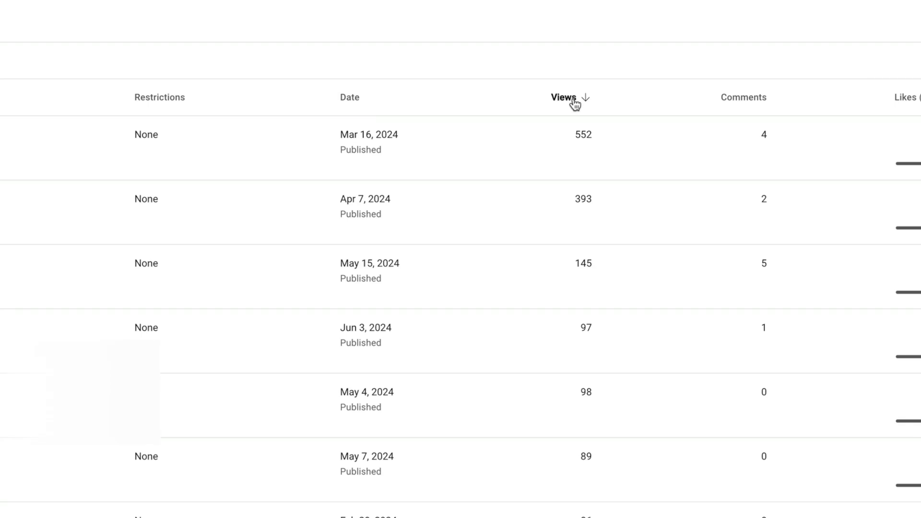
left_click(315, 216)
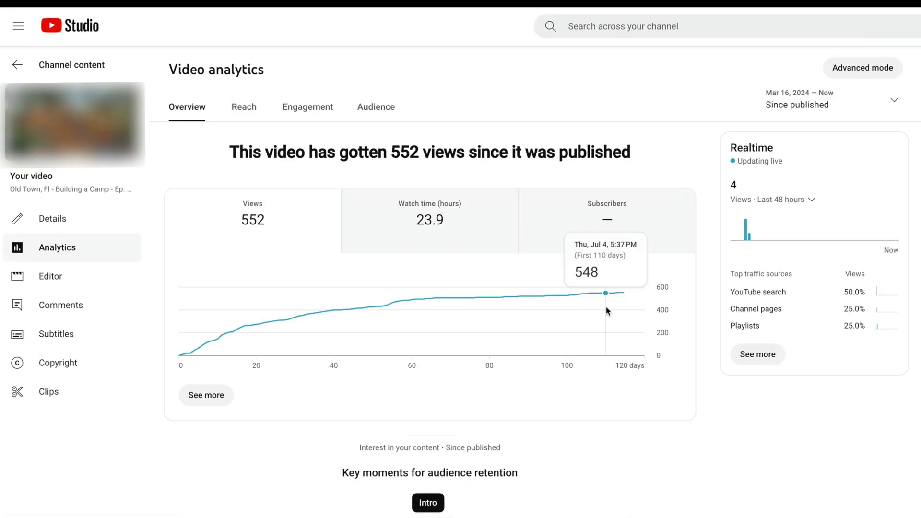
Examine the video's Reach data, including traffic sources, impressions funnel, external sites and search terms.
left_click(245, 106)
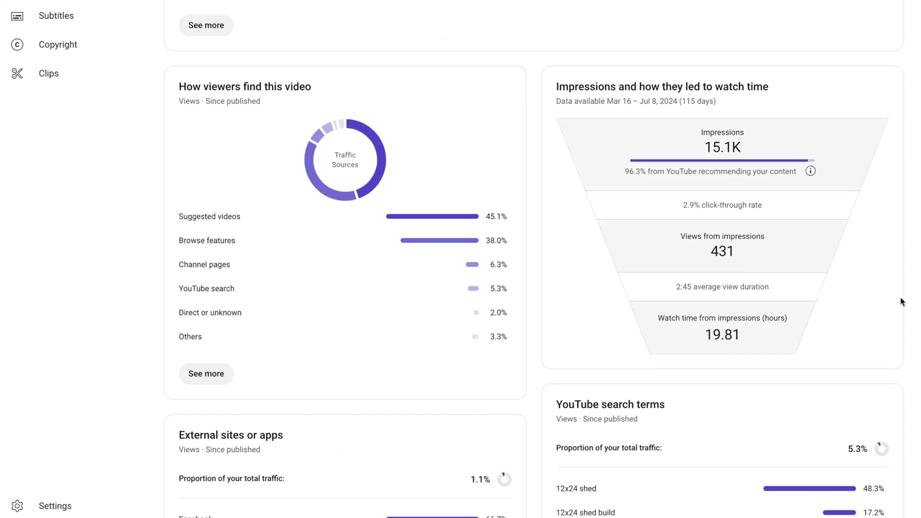
scroll(281, 176, "down", 1)
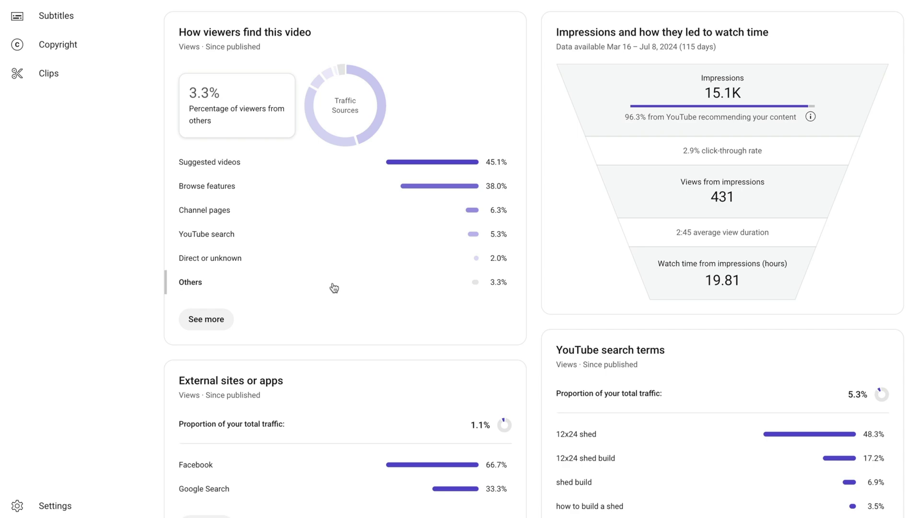
scroll(334, 288, "down", 8)
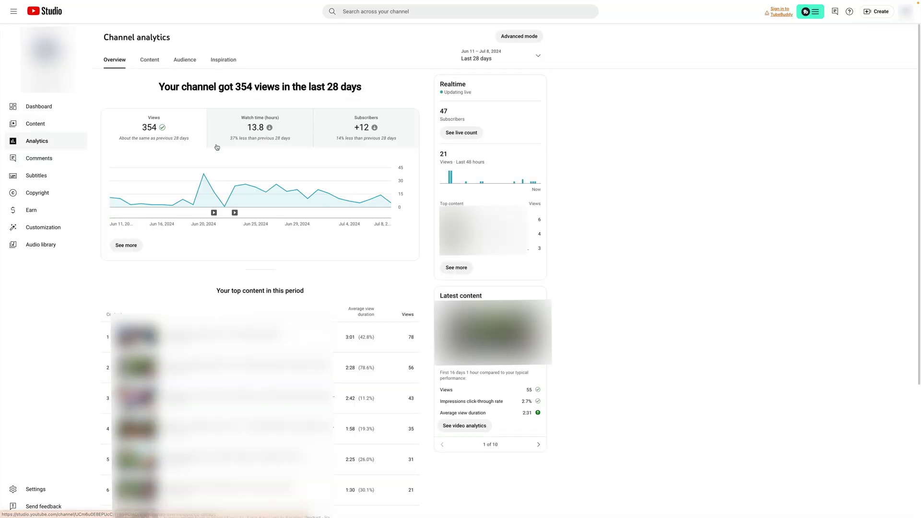
Open the channel's detailed content report, widen its date range and open the analytics of the 145-view video.
left_click(456, 267)
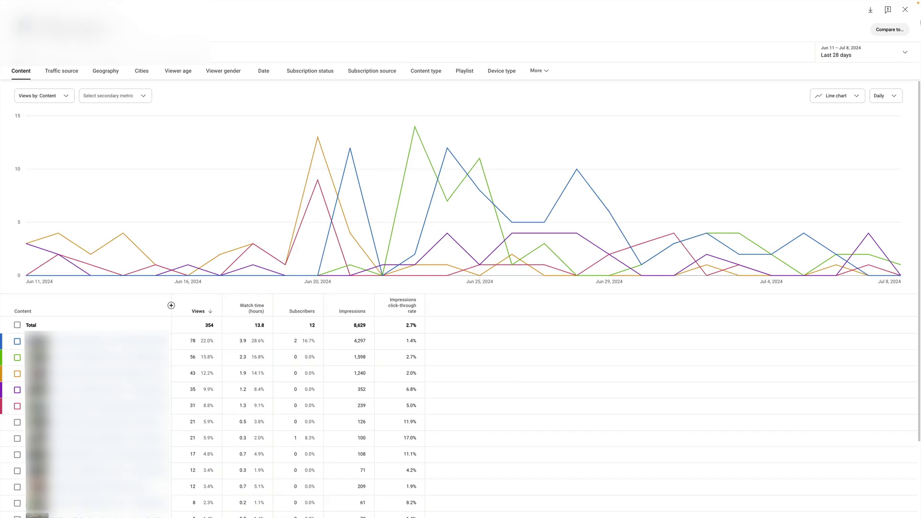
left_click(858, 53)
left_click(834, 97)
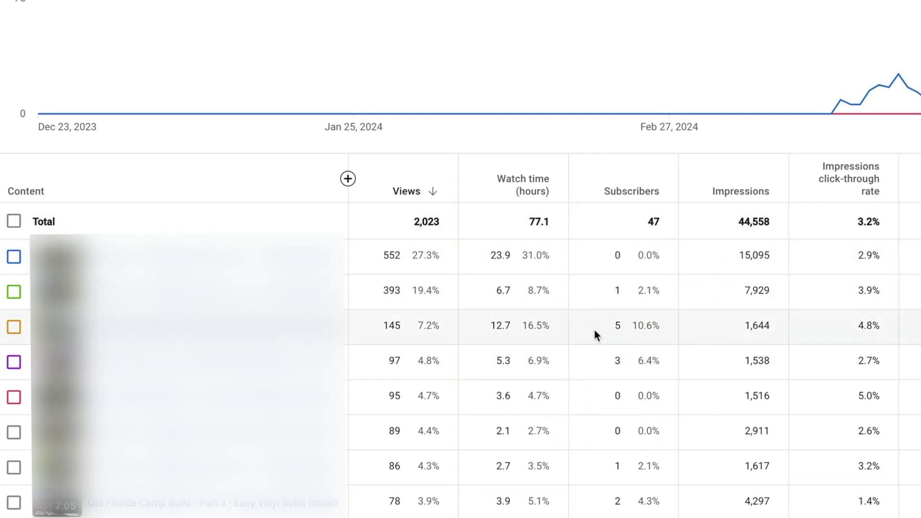
left_click(594, 330)
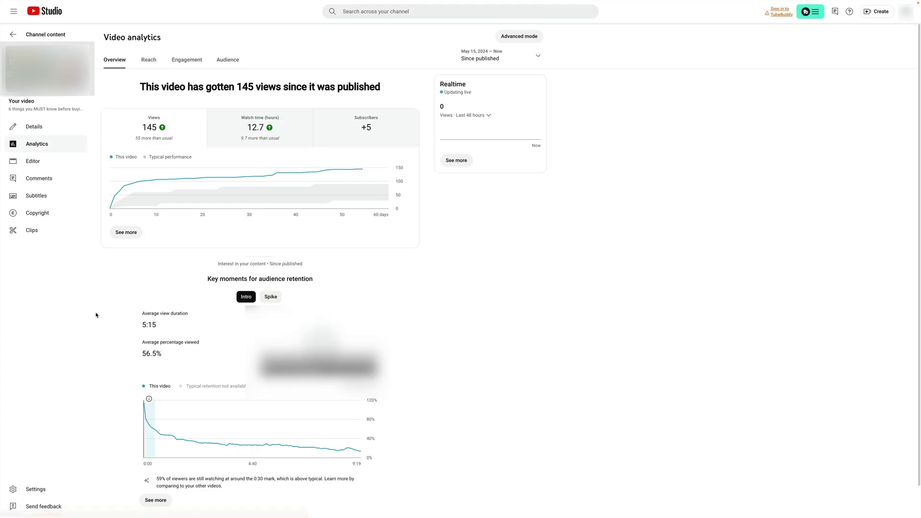